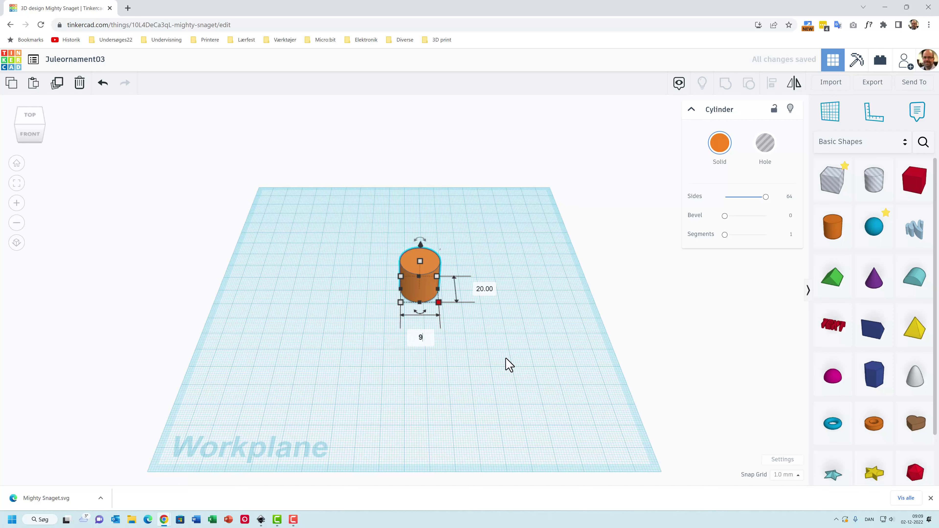
Set the solid cylinder's width and depth to 90 mm and move it to the middle of the workplane.
key(Tab)
text(90)
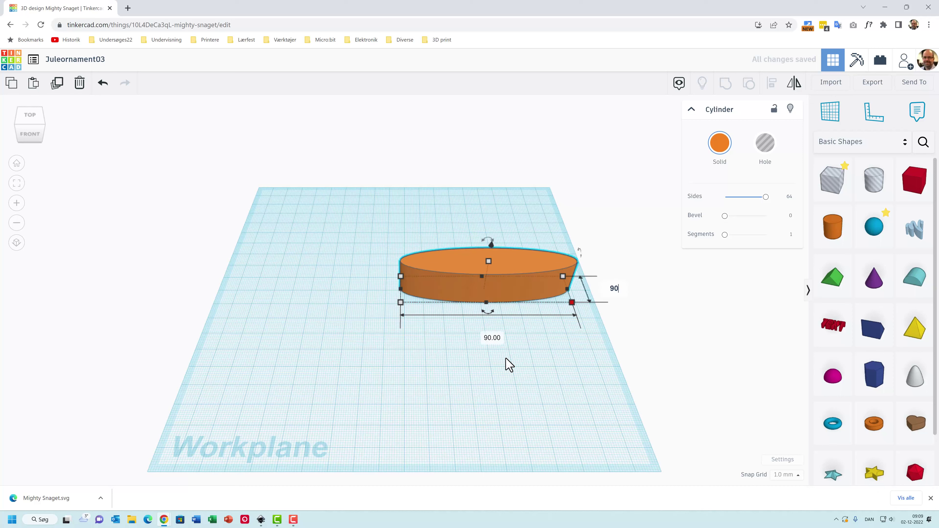
key(Return)
drag(529, 343, 426, 308)
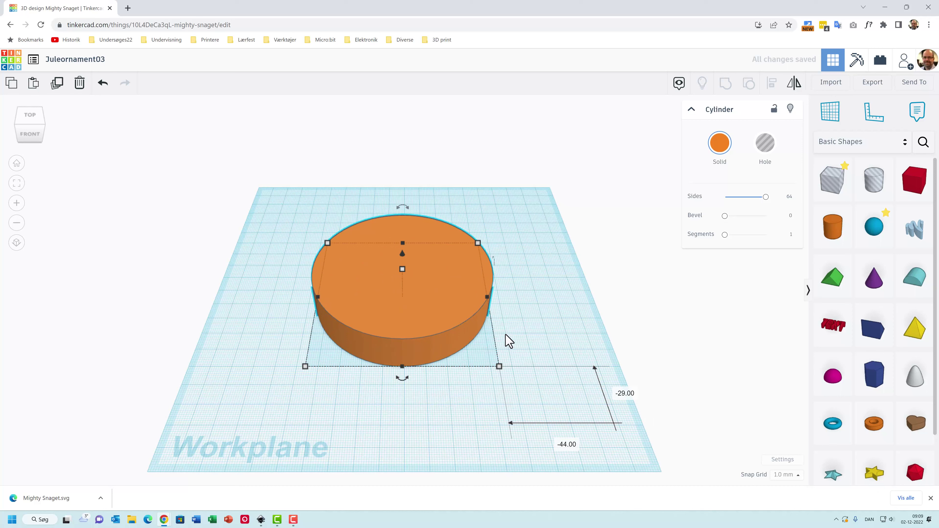
Add a cylinder hole beside the disc, sized 84 by 84 mm with 64 sides.
drag(864, 193, 559, 310)
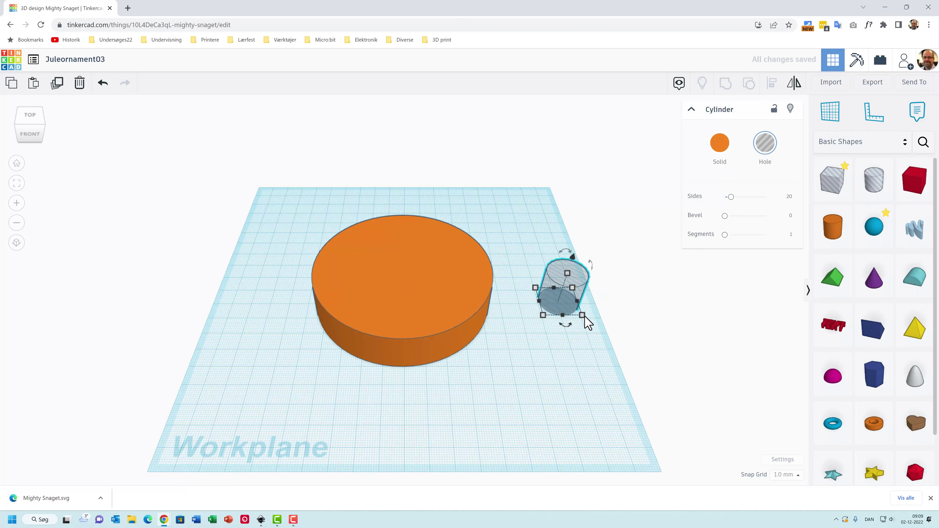
mouse_move(584, 320)
click(576, 352)
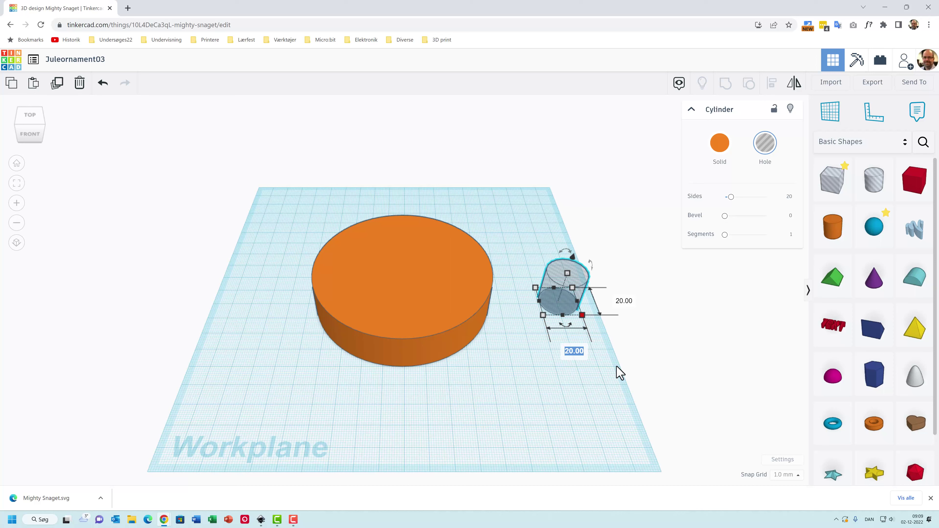
key(Tab)
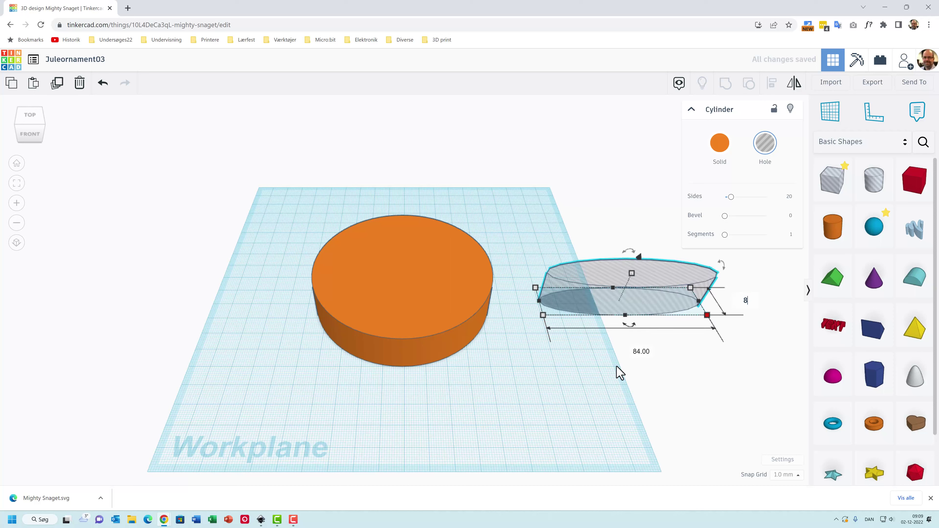
key(Return)
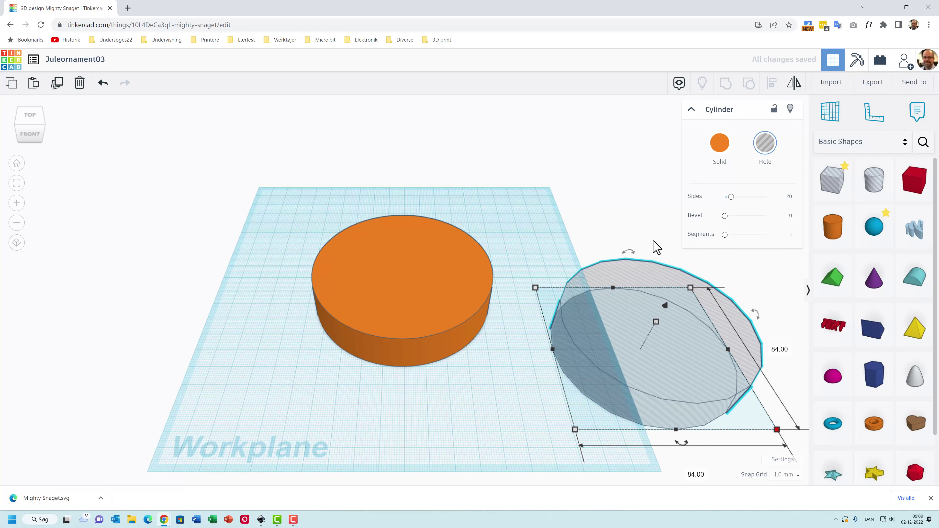
drag(736, 201, 799, 199)
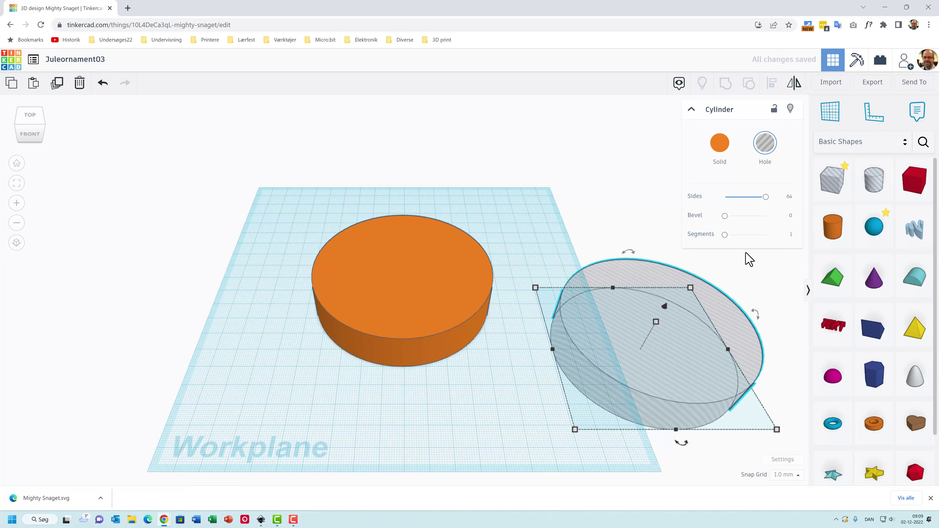
Centre the cylinder hole on the orange disc in both horizontal directions and group them into a ring.
shift+click(442, 277)
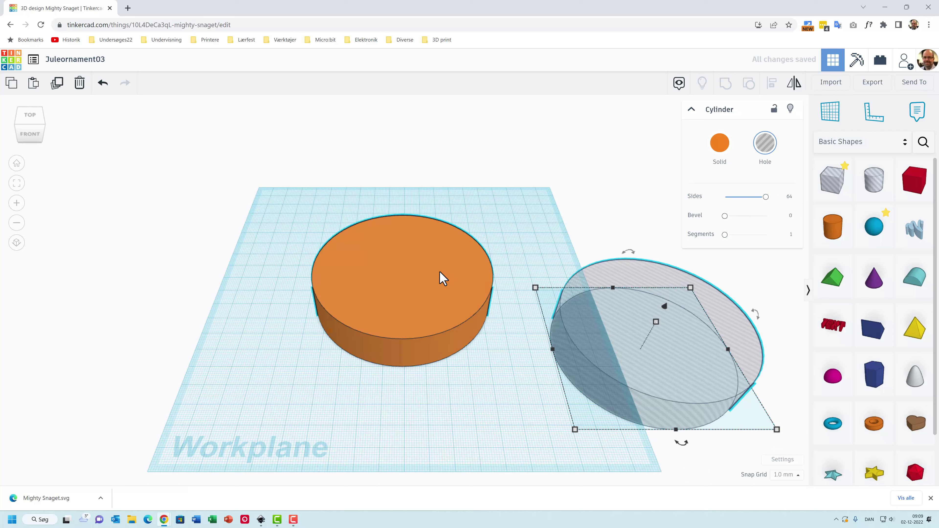
click(773, 84)
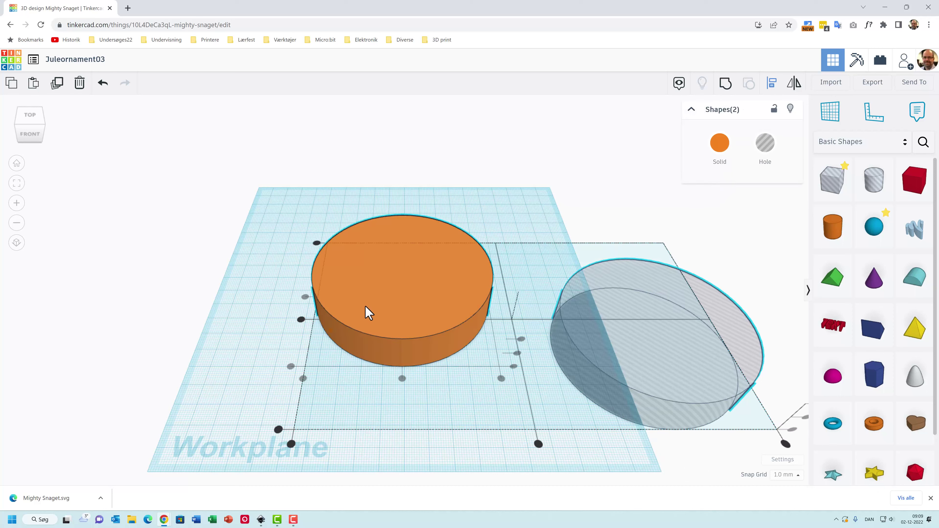
click(403, 379)
click(305, 296)
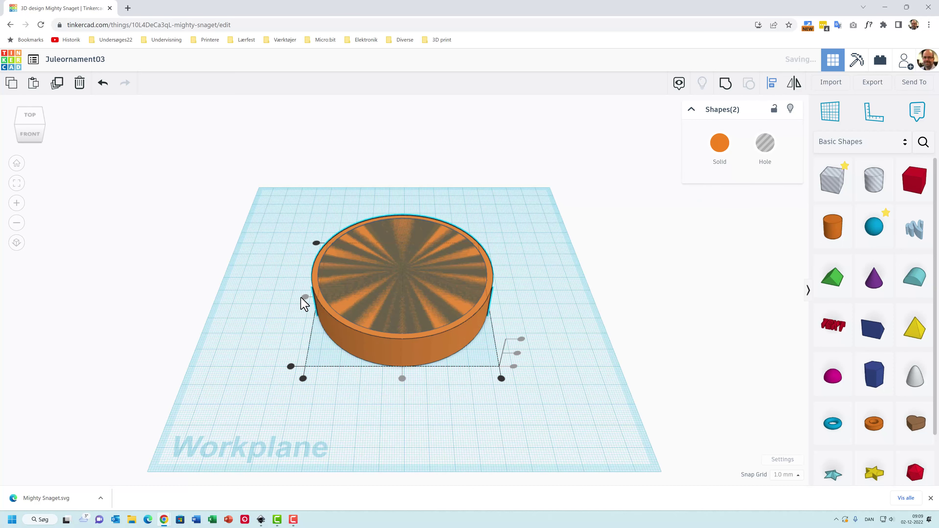
click(726, 84)
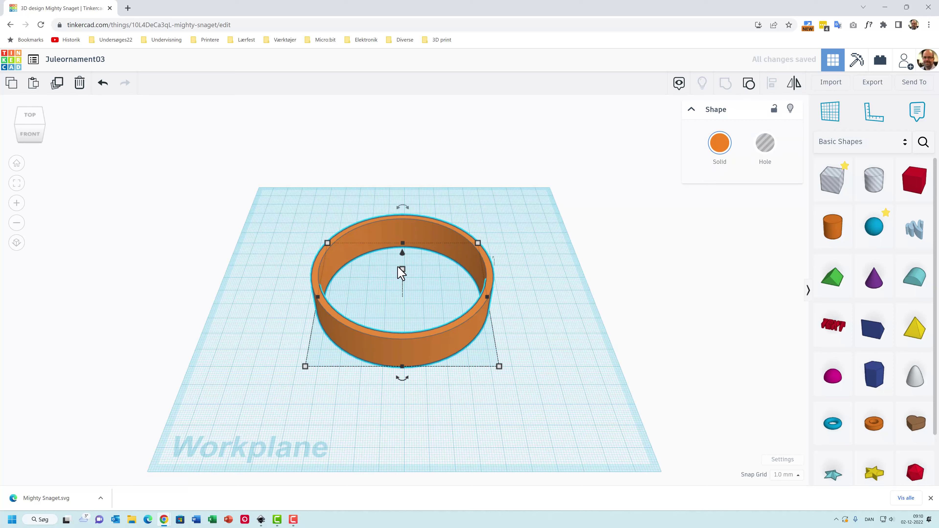
Set the ring's height to 3 mm.
click(457, 285)
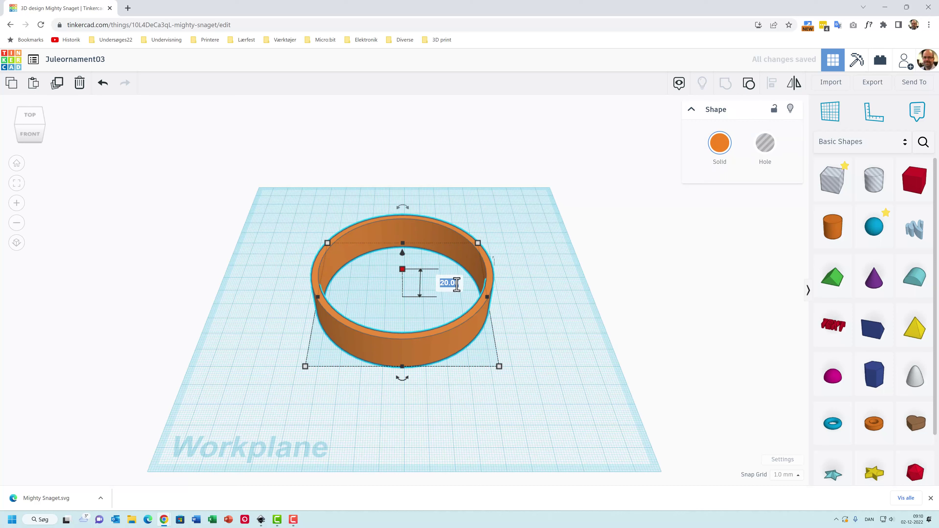
text(3)
key(Return)
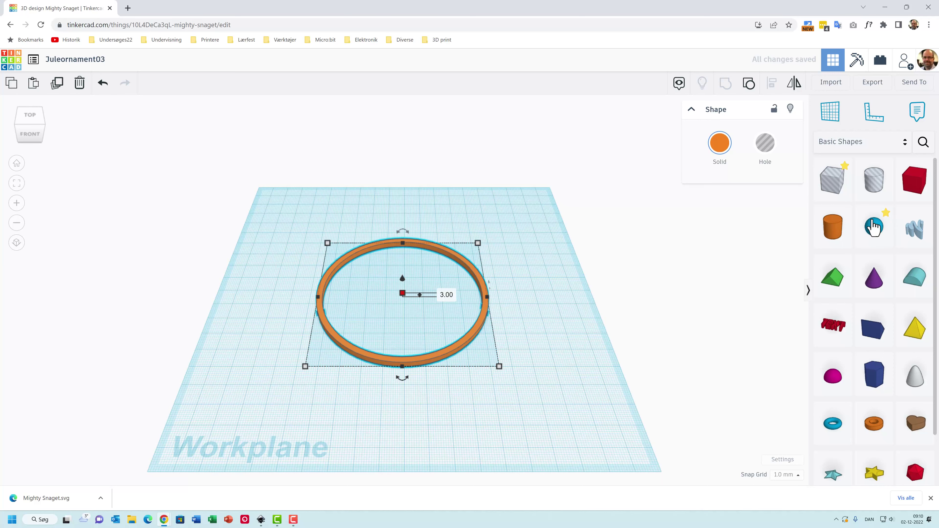
Add a small solid cylinder behind the ring and a 9 mm cylinder hole next to it.
drag(839, 237, 405, 237)
click(405, 260)
text(10)
key(Return)
drag(874, 181, 520, 216)
click(500, 263)
text(9)
key(Return)
Centre the hole in the small cylinder and group them into a 3 mm high hanging loop.
shift+click(397, 173)
click(772, 82)
click(421, 175)
key(ctrl+g)
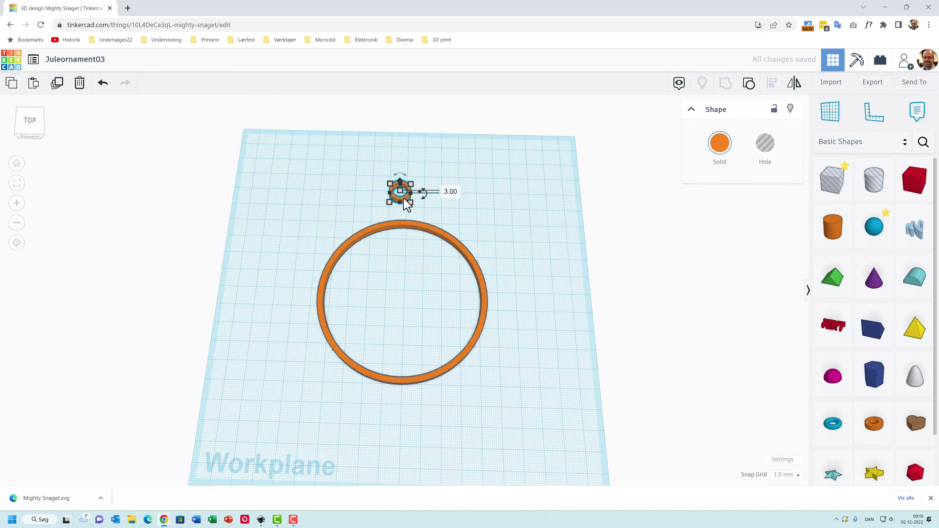
Set the snap grid to 0.1 mm and nudge the hanging loop so it overlaps the large ring's outer edge.
key(f)
click(788, 475)
click(783, 384)
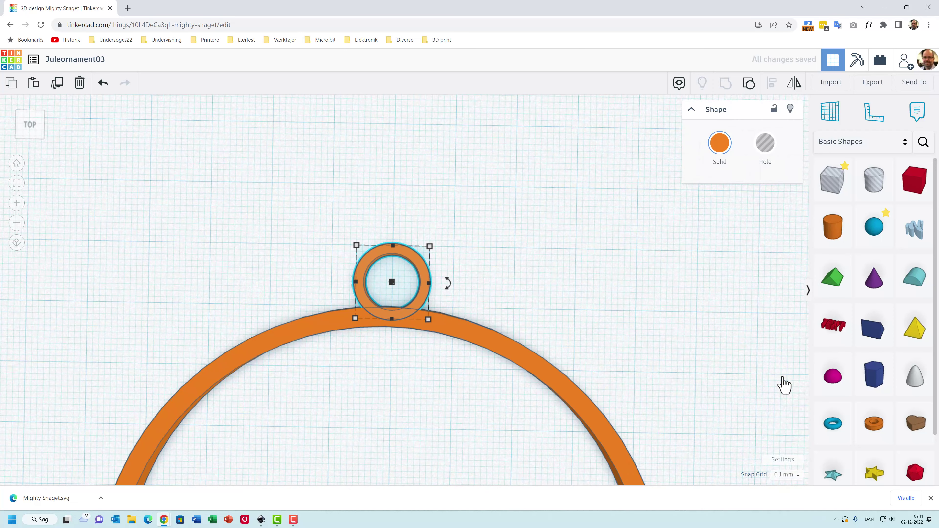
key(Up)
key(Up)
key(Up)
key(Up)
key(Up)
key(Up)
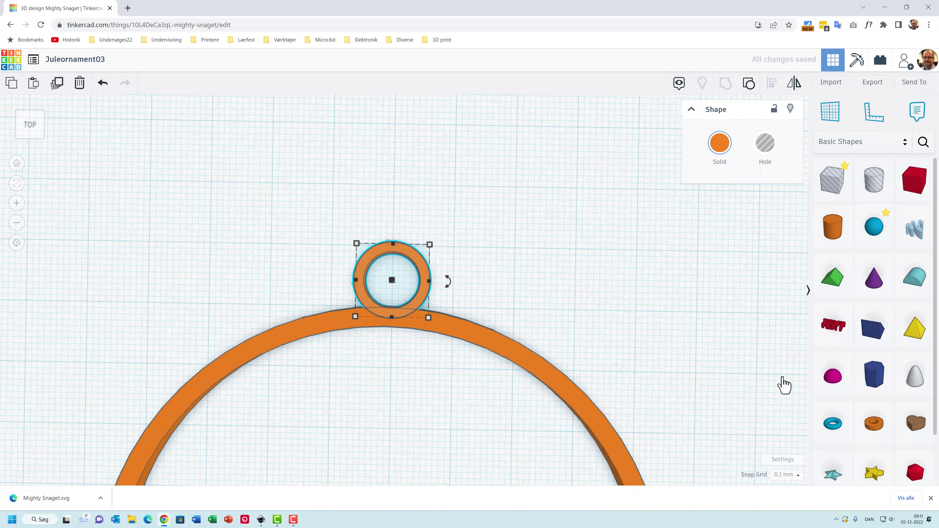
key(Down)
key(Down)
Group the hanging loop and the large ring into one shape.
click(790, 375)
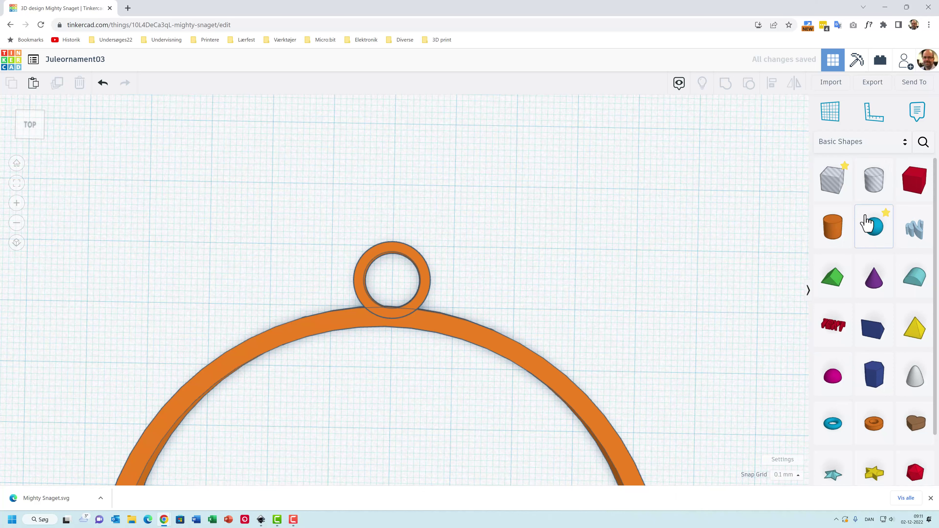
key(ctrl+a)
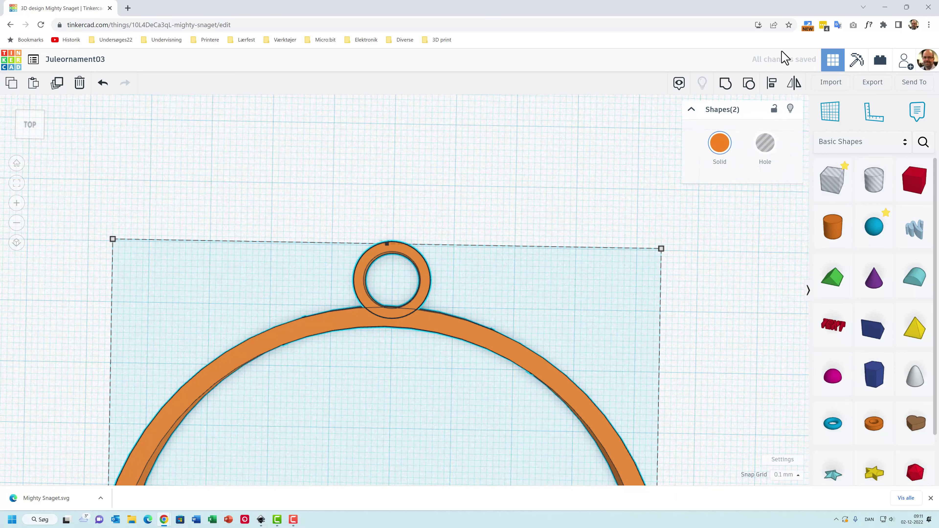
click(722, 86)
click(602, 292)
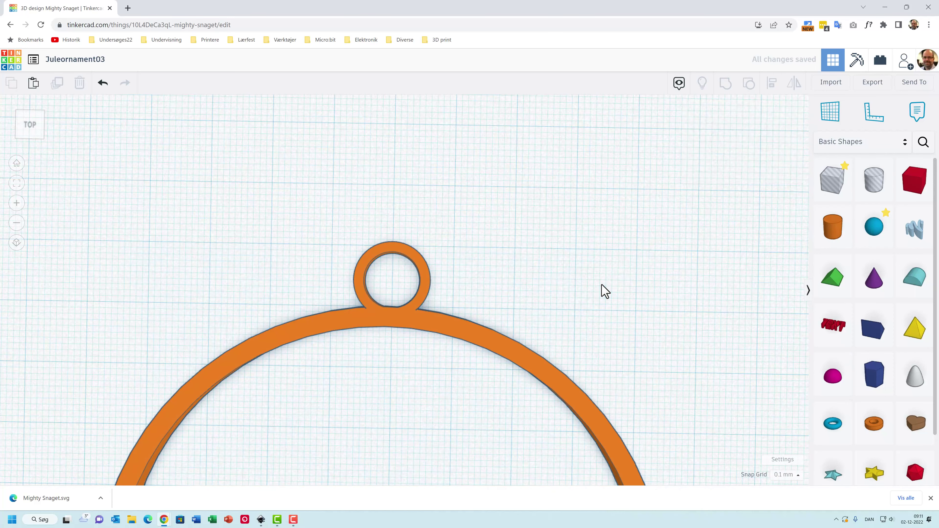
Add a box behind the ornament and size it 90 mm long and 19 mm deep.
scroll(606, 291, down, 2)
scroll(604, 289, down, 5)
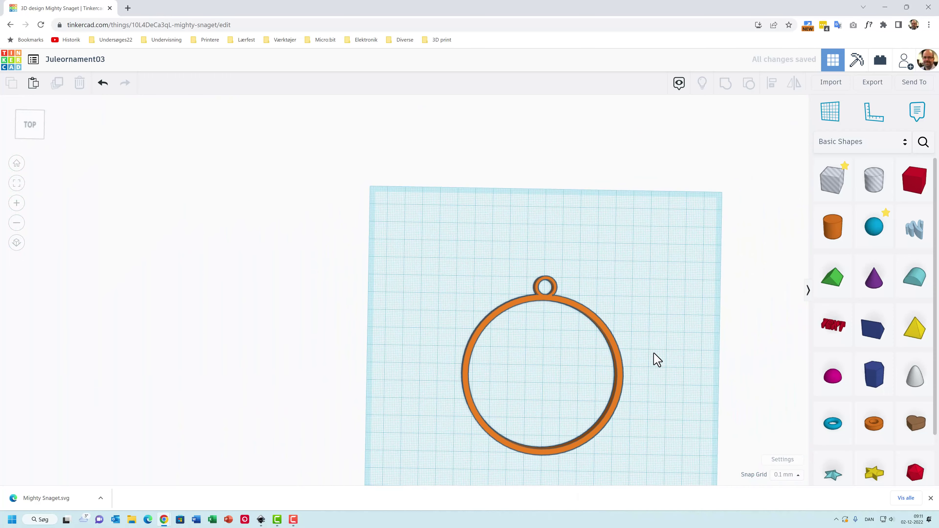
middle_drag(658, 301, 560, 310)
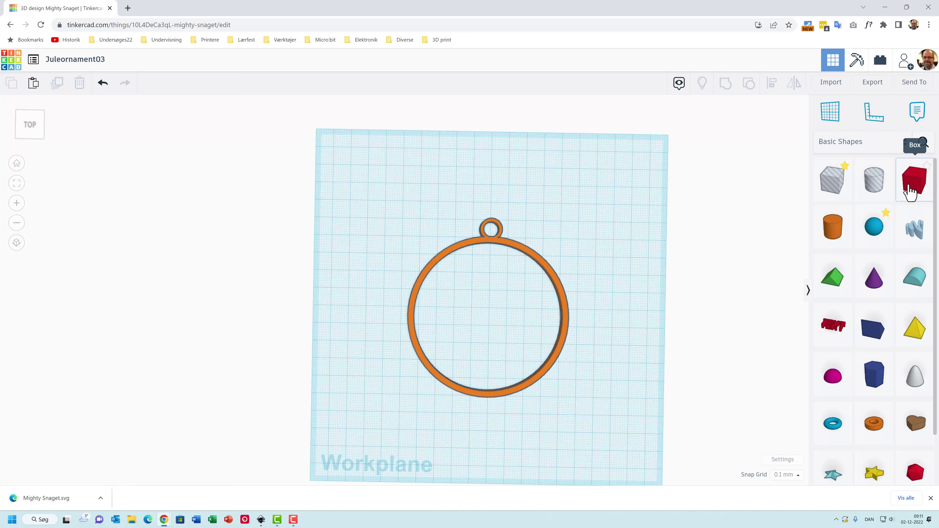
drag(910, 192, 537, 184)
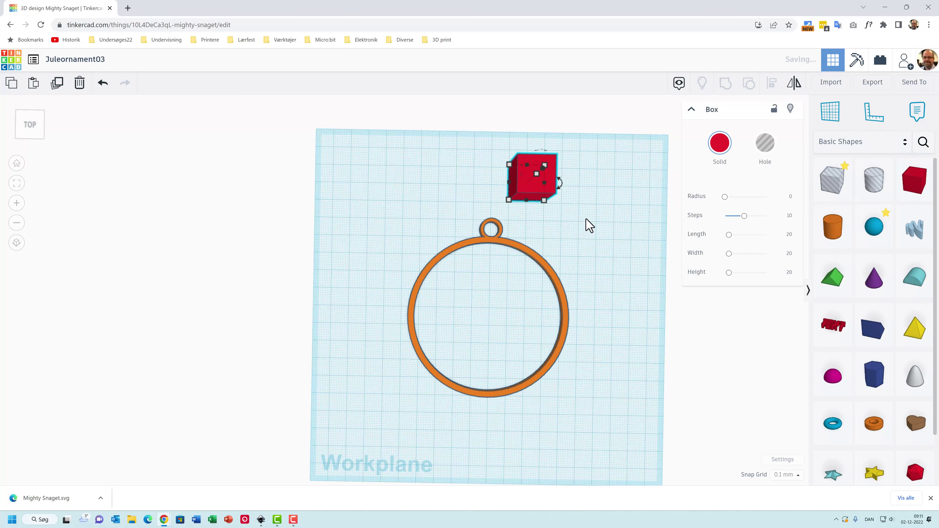
right_drag(572, 210, 550, 195)
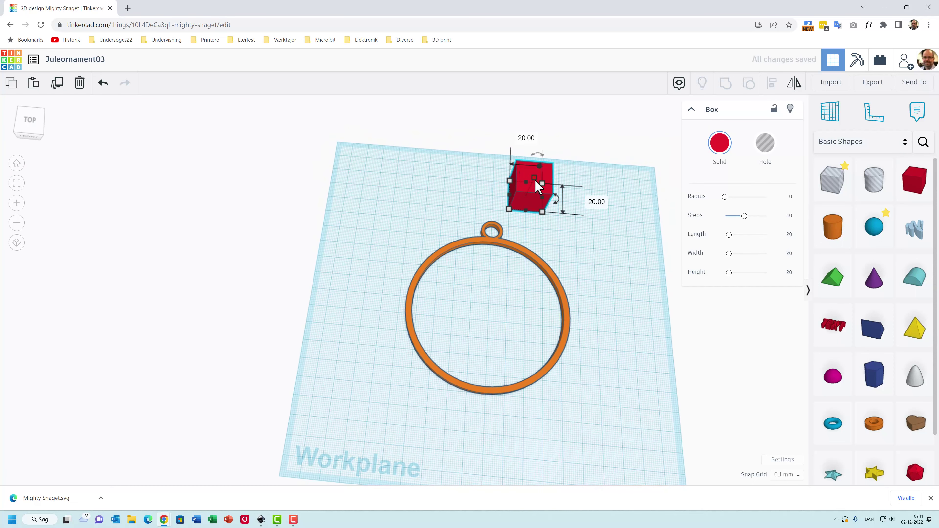
drag(541, 212, 655, 222)
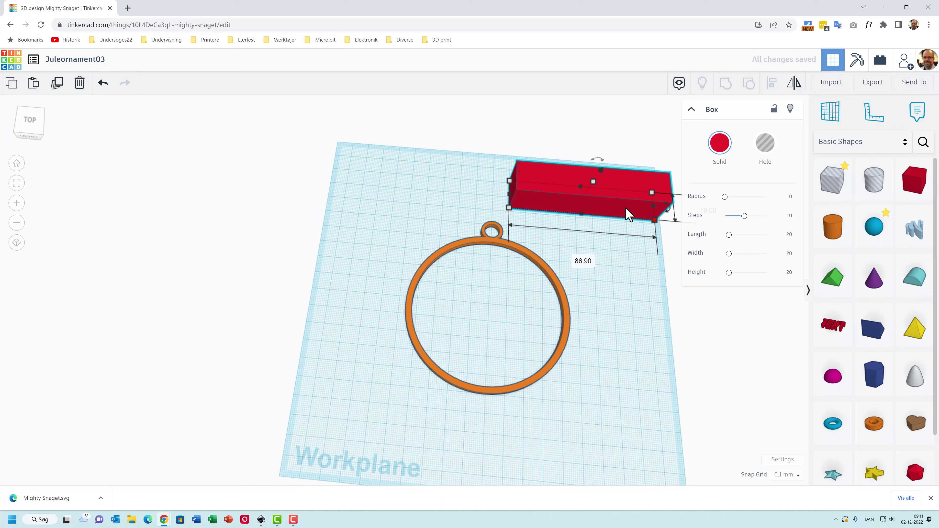
click(581, 262)
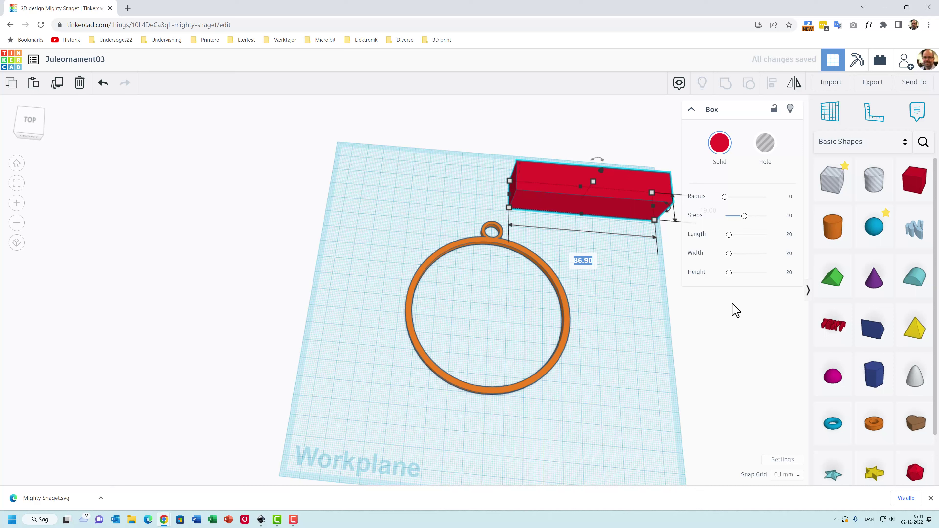
text(90)
key(Return)
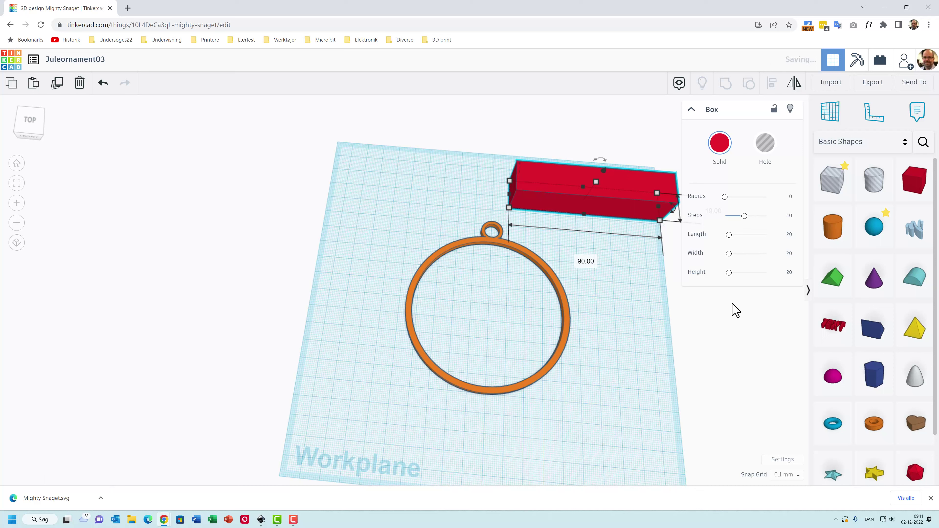
Move the box directly behind the hanging loop and set its length to 88 mm and height to 3 mm.
drag(599, 206, 490, 177)
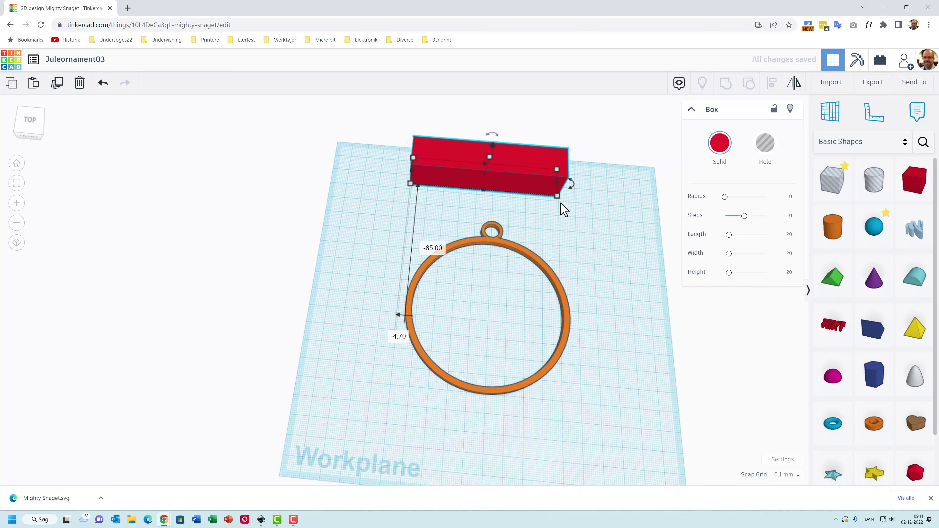
click(480, 236)
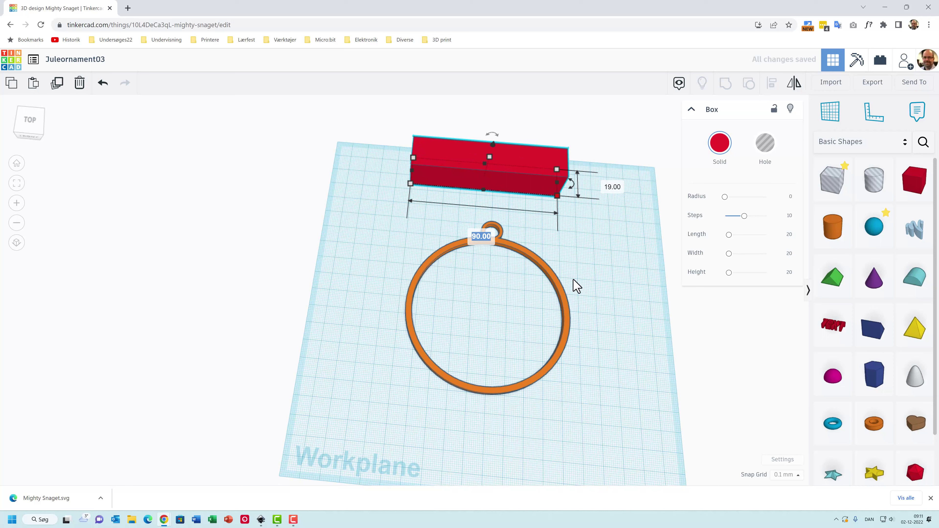
text(88)
key(Return)
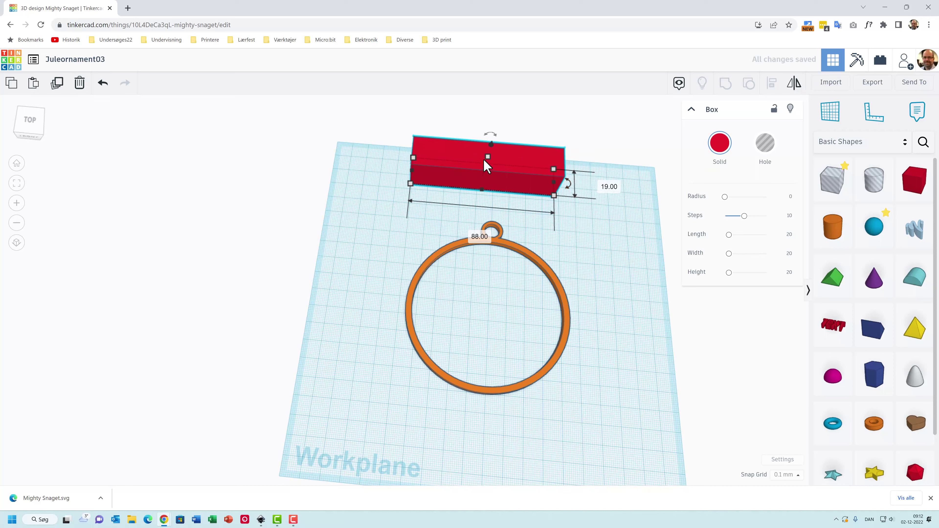
click(538, 167)
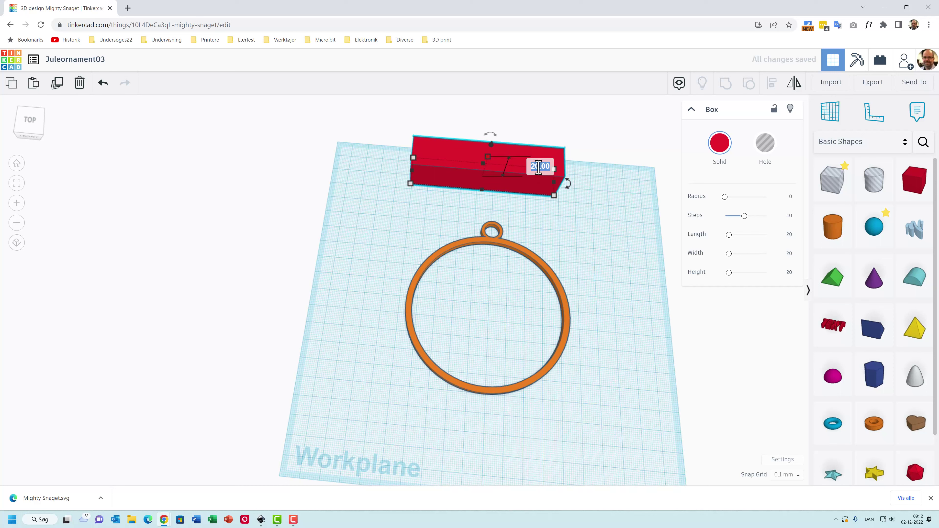
text(3)
key(Return)
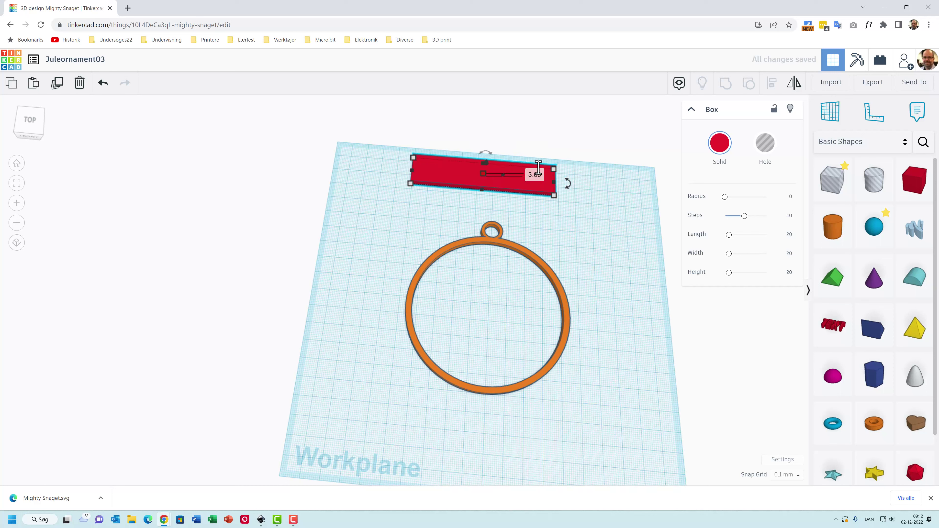
Move the box across the middle of the ring, rotate it slightly counterclockwise and turn it into a hole.
drag(504, 192, 507, 328)
drag(578, 328, 583, 311)
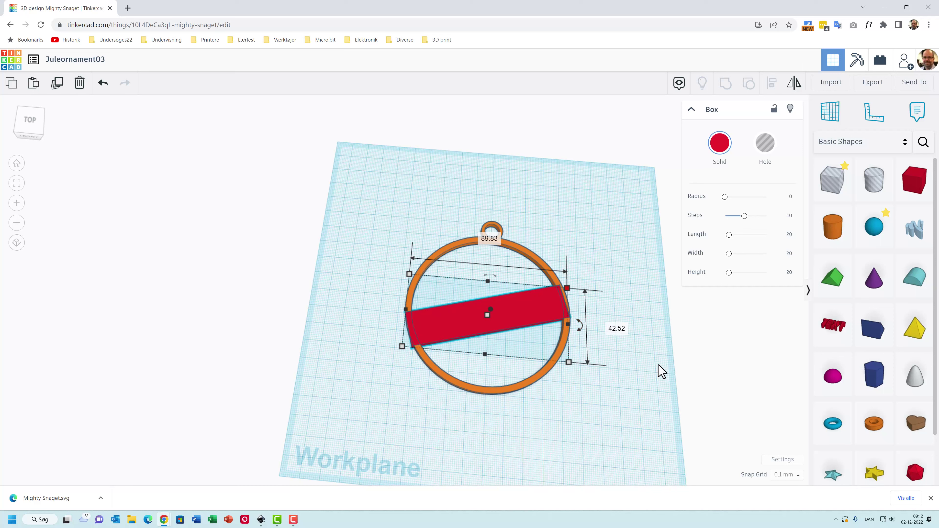
key(h)
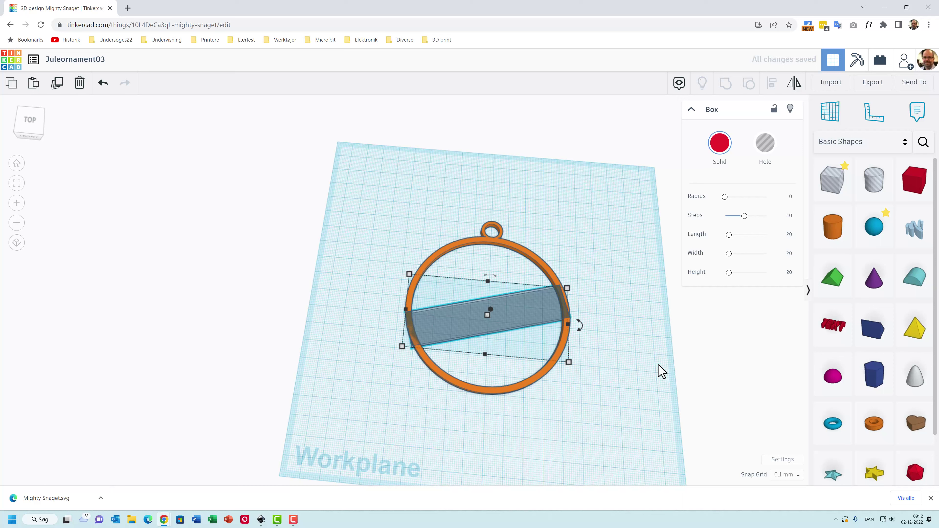
Set the overall width of the tilted box to 88 mm.
mouse_move(568, 287)
key(Tab)
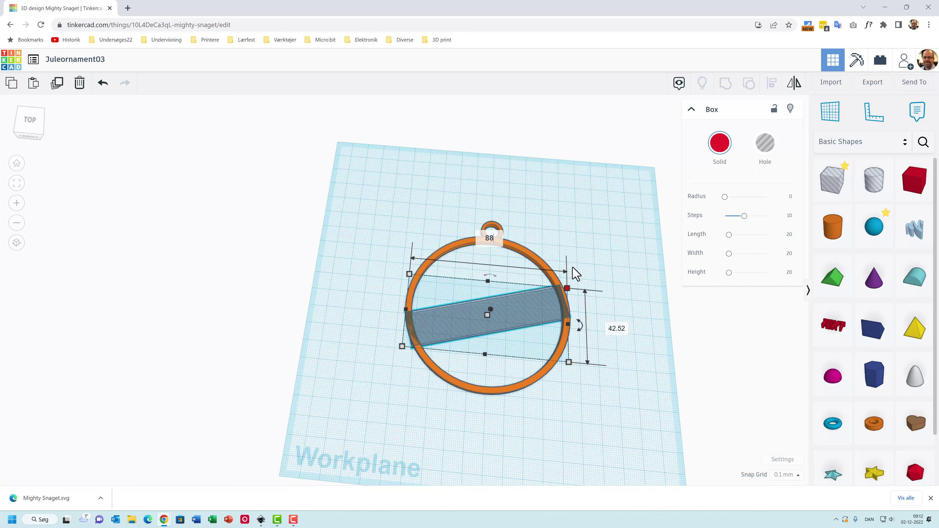
key(Return)
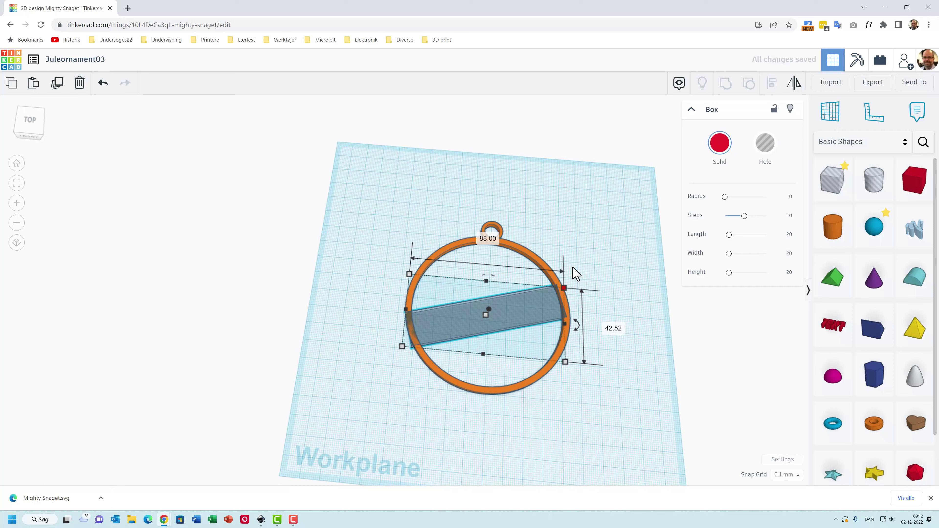
Shift the tilted box slightly towards the hanging loop and make it a solid.
drag(503, 325, 503, 325)
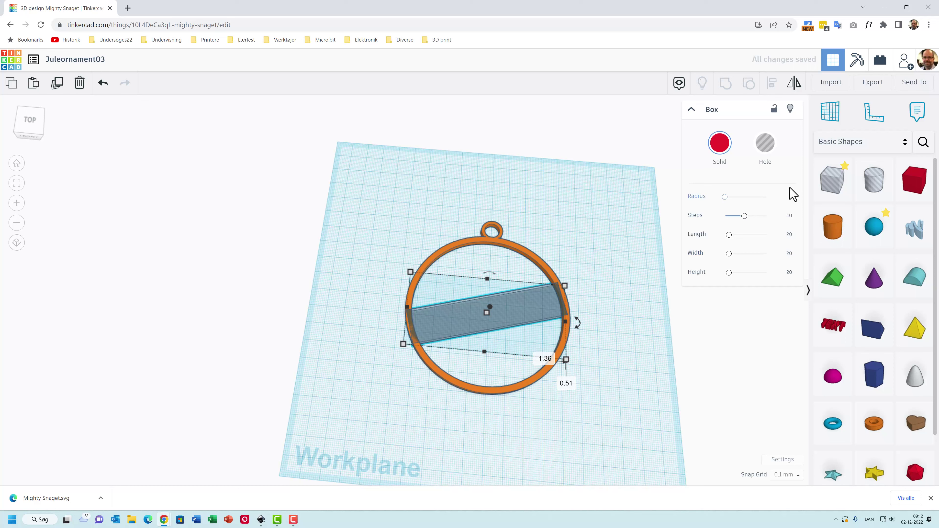
click(724, 145)
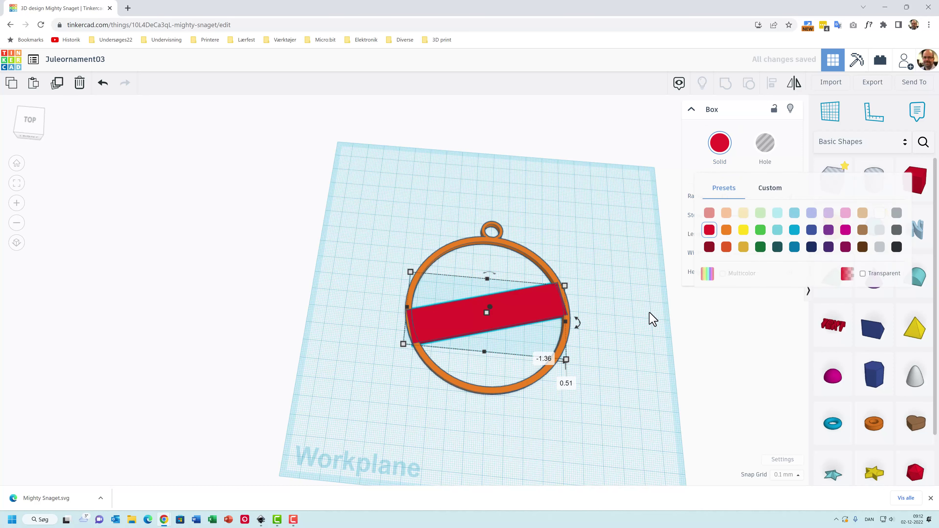
click(647, 296)
right_drag(649, 302, 625, 310)
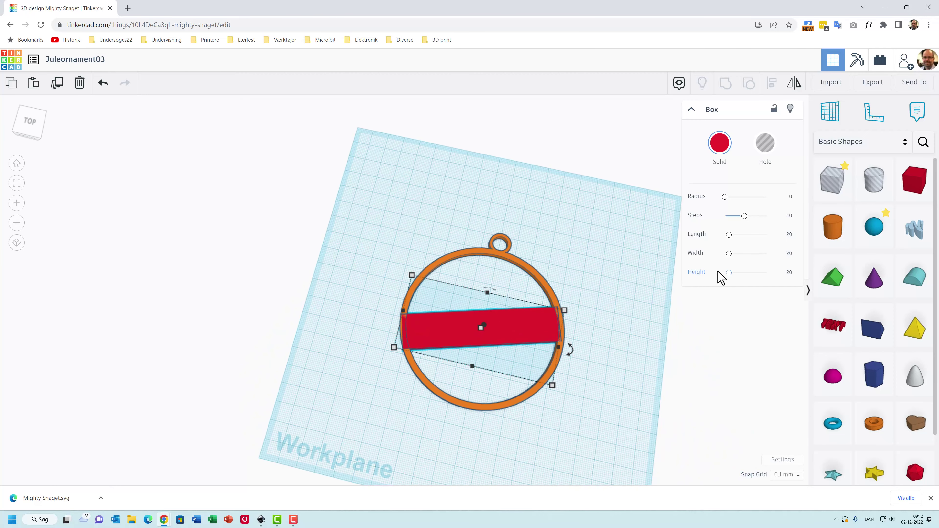
click(674, 370)
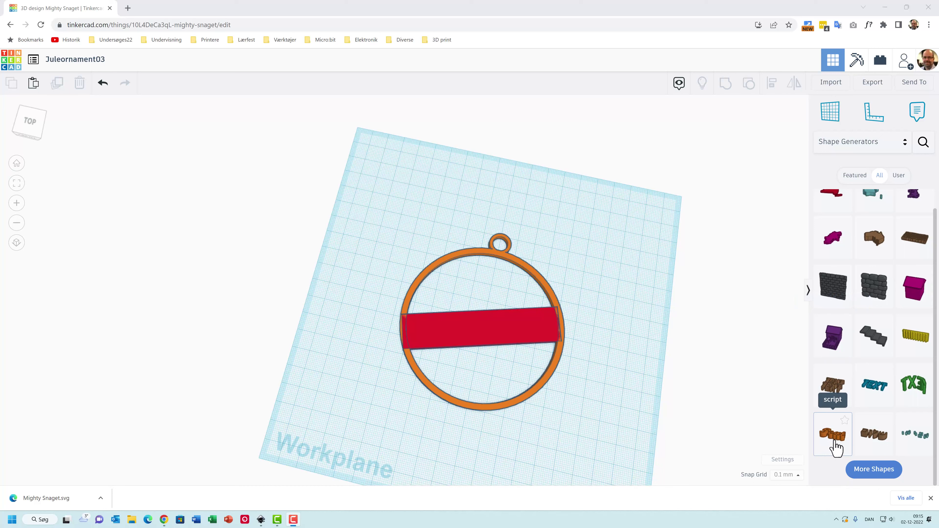
Add a script text shape beside the ornament and set its text to God Jul.
drag(836, 448, 649, 269)
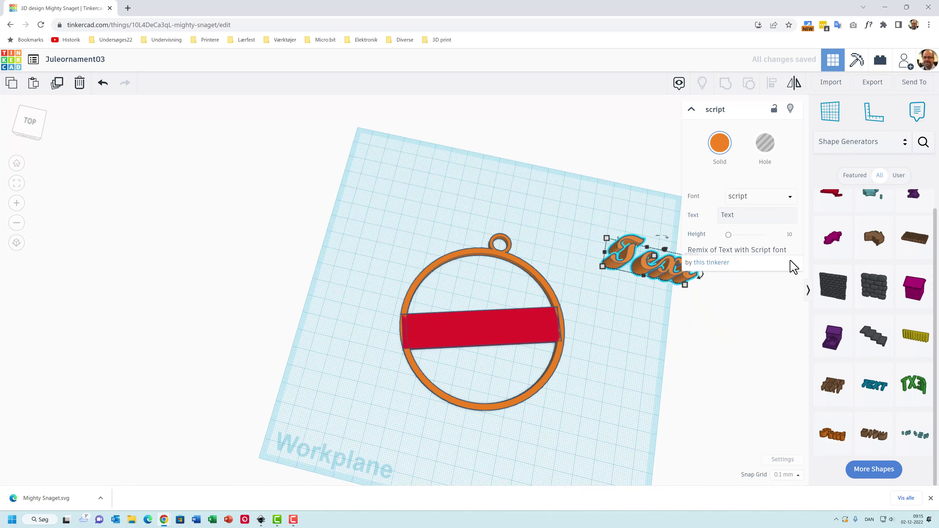
click(742, 218)
drag(742, 219, 711, 223)
double_click(728, 213)
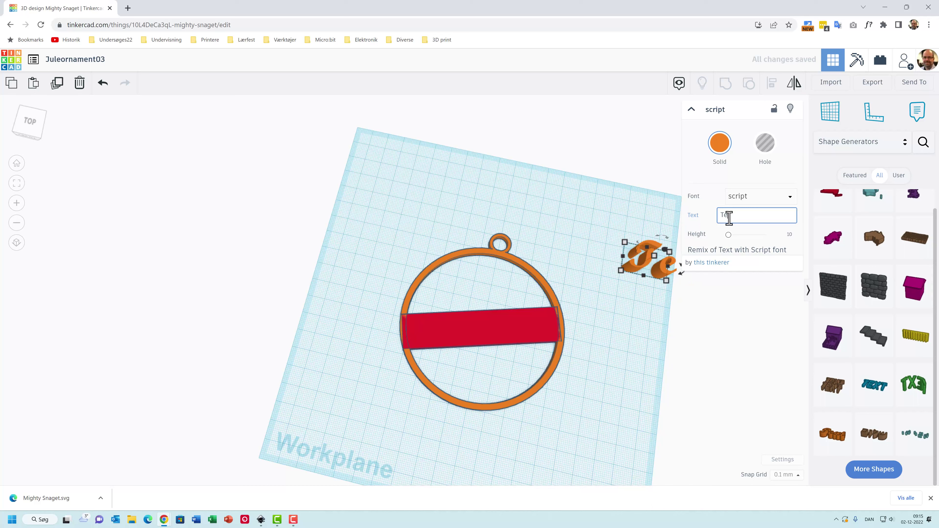
text(God)
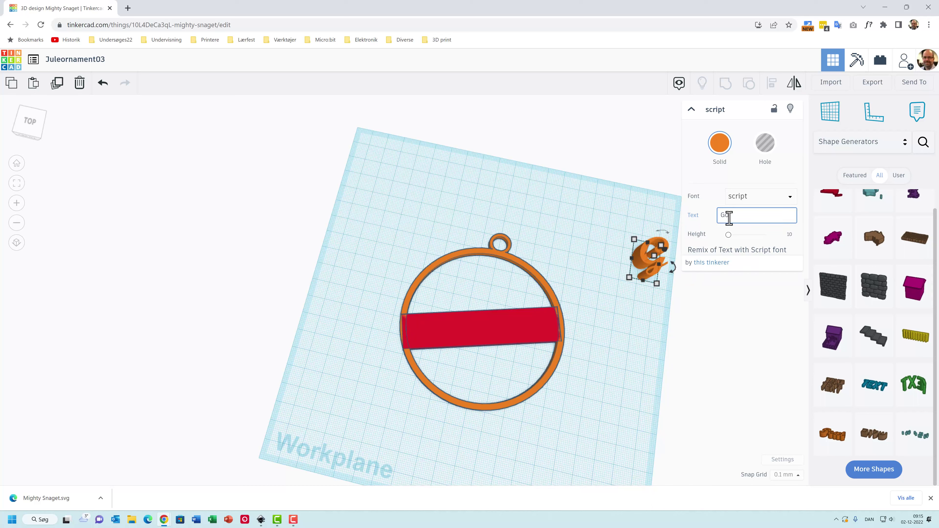
text( J)
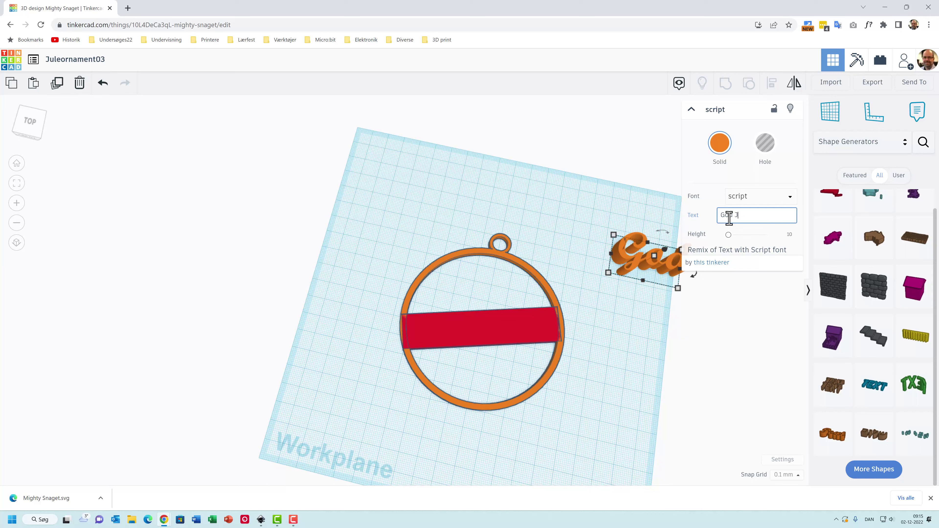
text(ul)
key(BackSpace)
key(BackSpace)
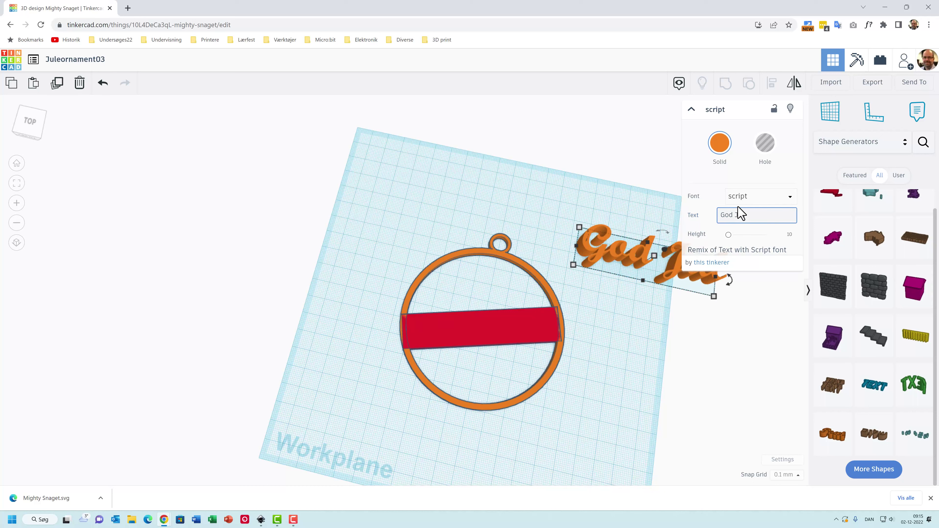
click(729, 344)
Move the God Jul text over the tilted bar and rotate it 13° counterclockwise.
drag(596, 260, 440, 342)
drag(574, 364, 556, 392)
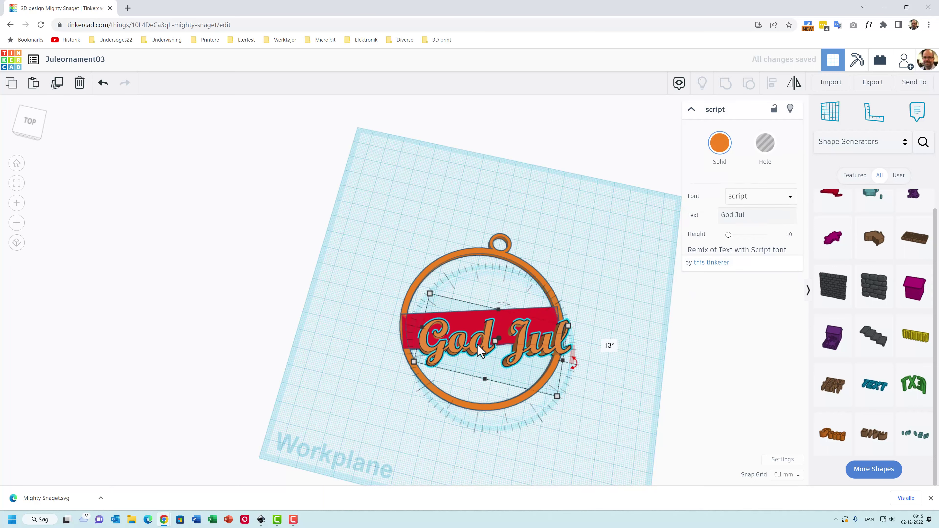
click(551, 384)
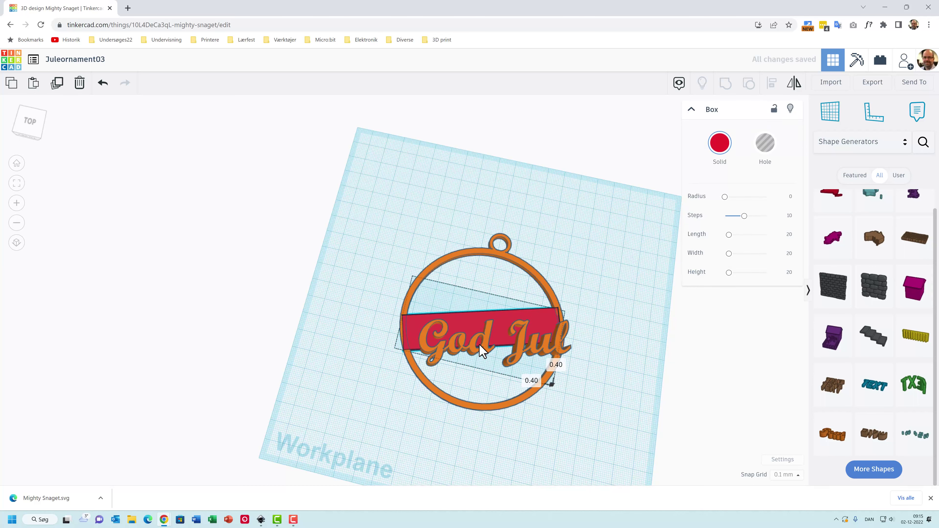
Shift the God Jul text within the ring and scale it down to fit the bar.
click(518, 366)
drag(518, 366, 506, 356)
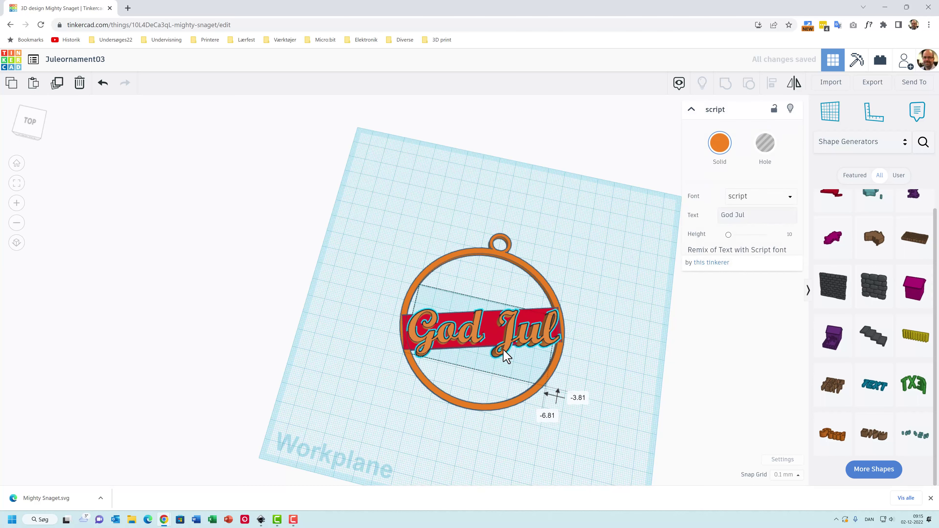
drag(547, 387, 521, 352)
mouse_move(458, 317)
mouse_down()
mouse_move(467, 335)
mouse_move(463, 322)
mouse_up()
Group the ring and the tilted bar into one red shape.
shift+click(528, 404)
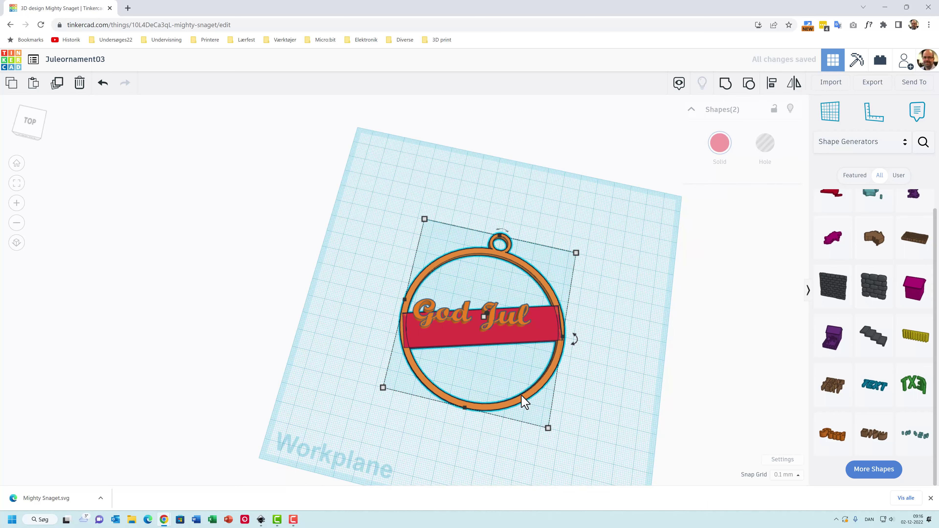
mouse_move(494, 328)
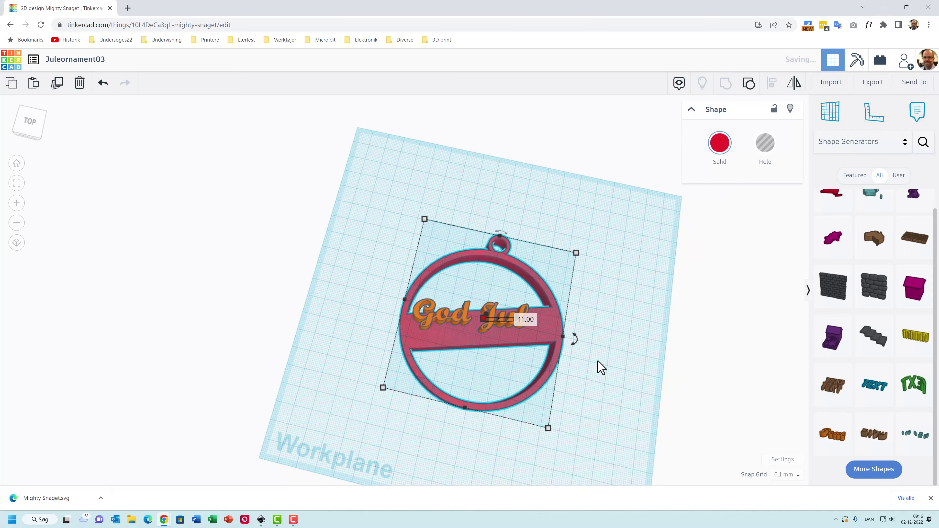
key(ctrl+z)
click(685, 390)
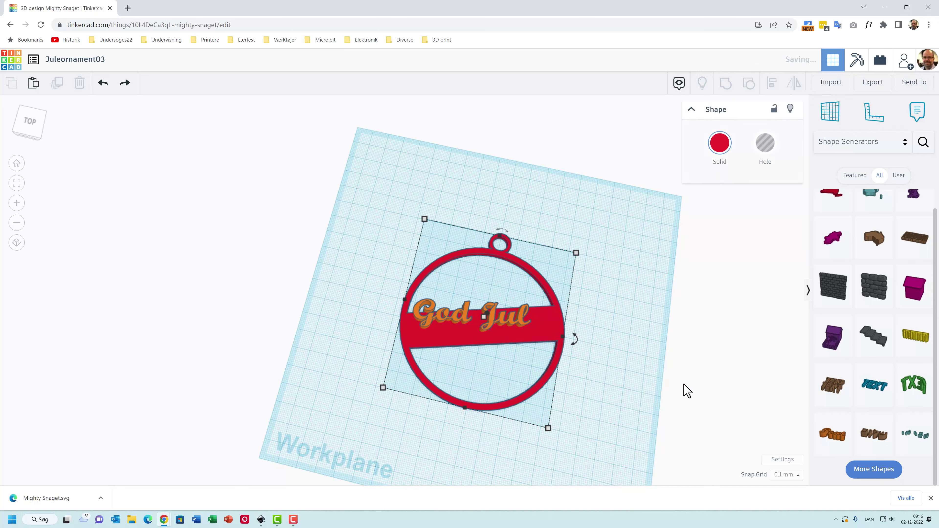
Centre the God Jul text on the bar by eye and rotate it another 4° counterclockwise.
click(492, 322)
drag(491, 321, 503, 329)
drag(549, 348, 553, 347)
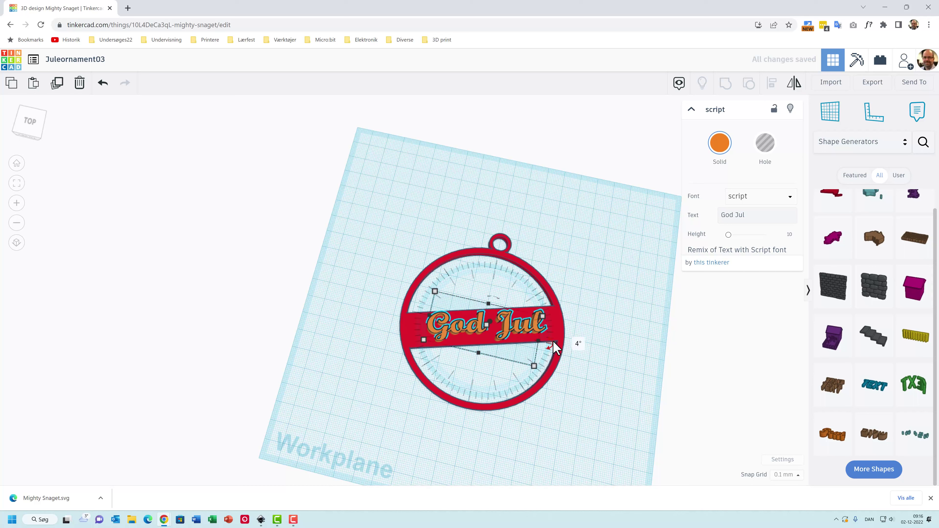
click(625, 364)
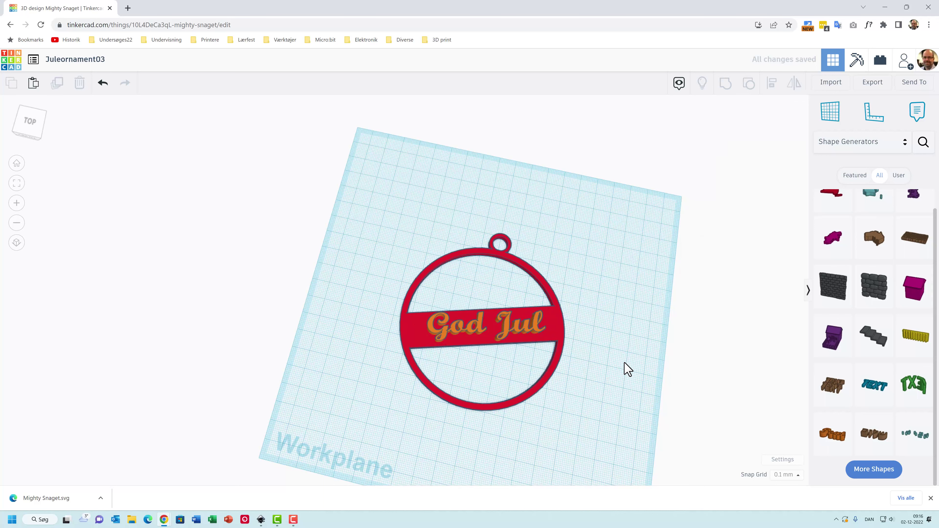
Align the God Jul text and the ornament on their centres across the width.
drag(358, 214, 641, 430)
click(639, 380)
click(538, 339)
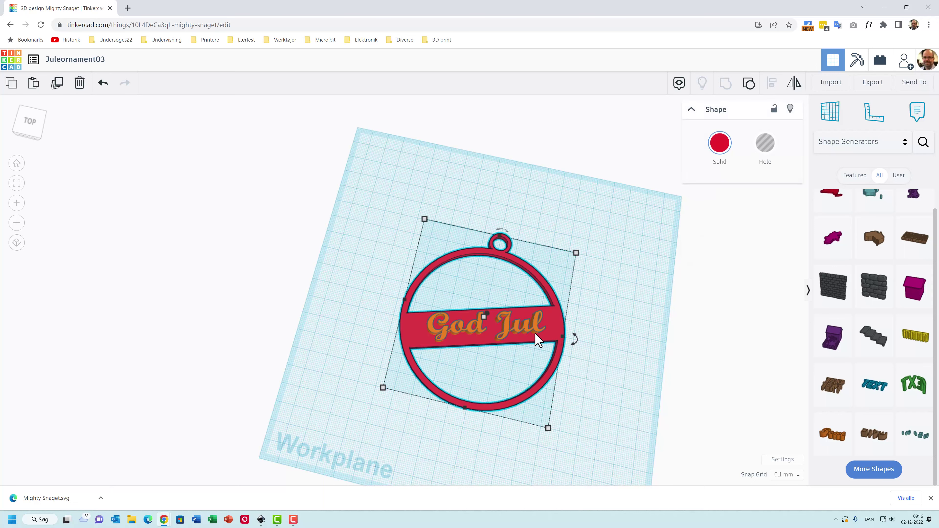
click(512, 331)
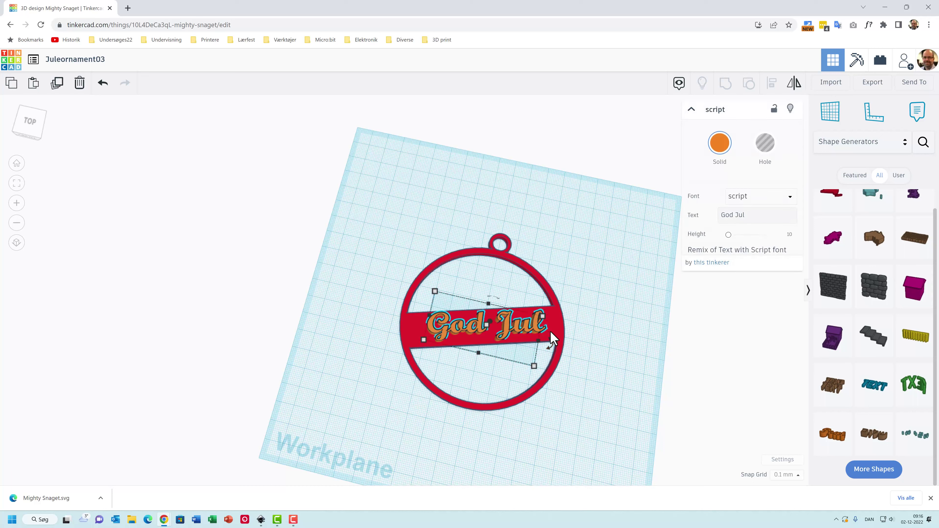
shift+click(559, 333)
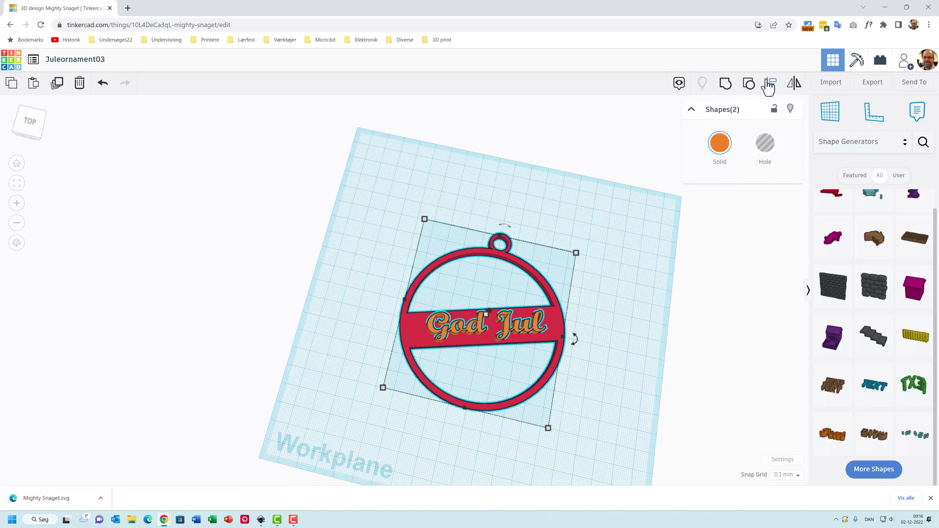
click(769, 85)
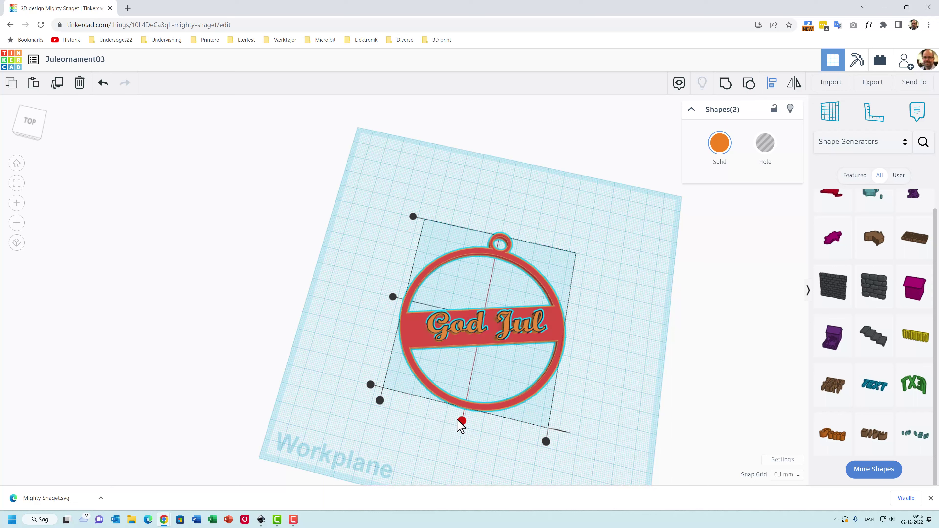
click(462, 420)
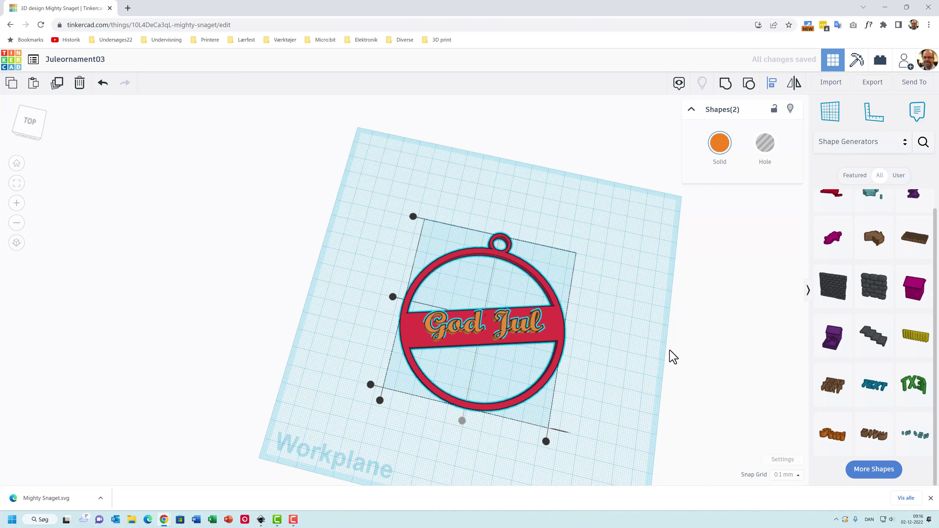
click(630, 351)
Turn the God Jul text into a hole and group it with the ornament to cut the letters through the bar.
right_drag(607, 355, 604, 379)
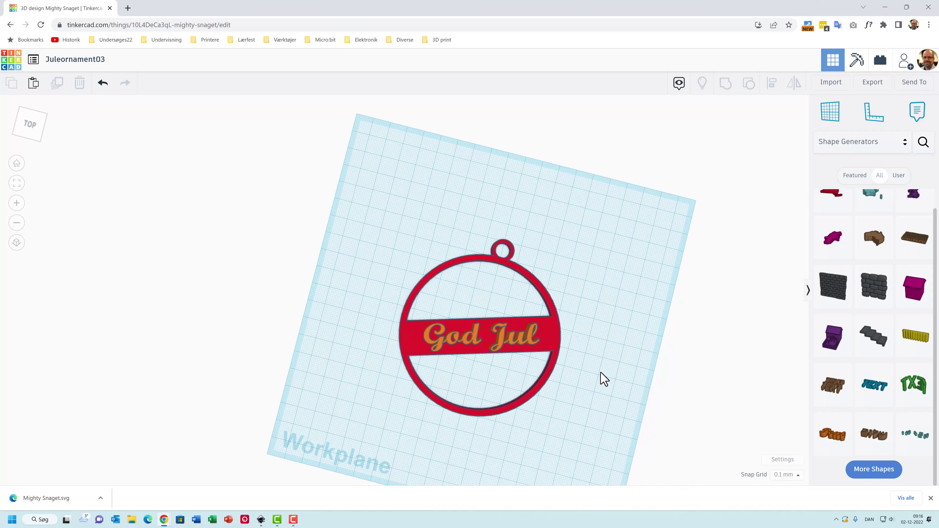
click(510, 346)
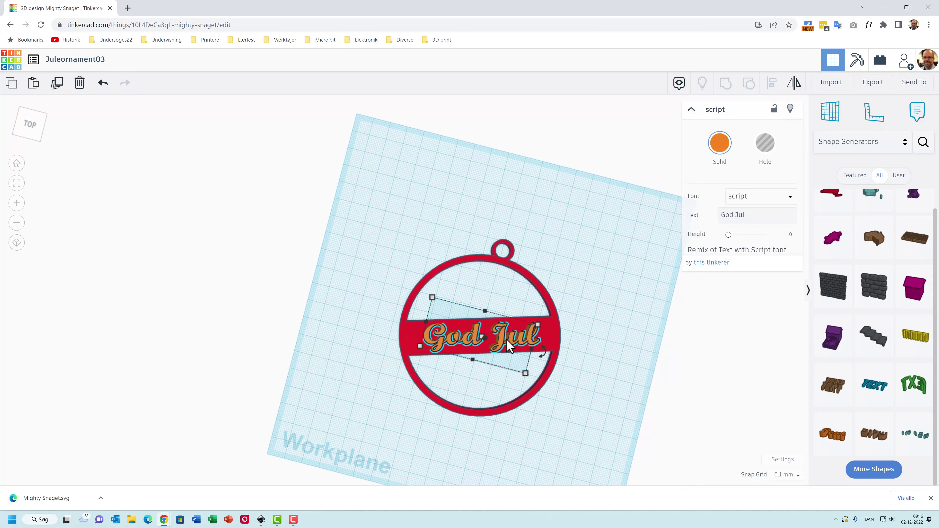
click(766, 145)
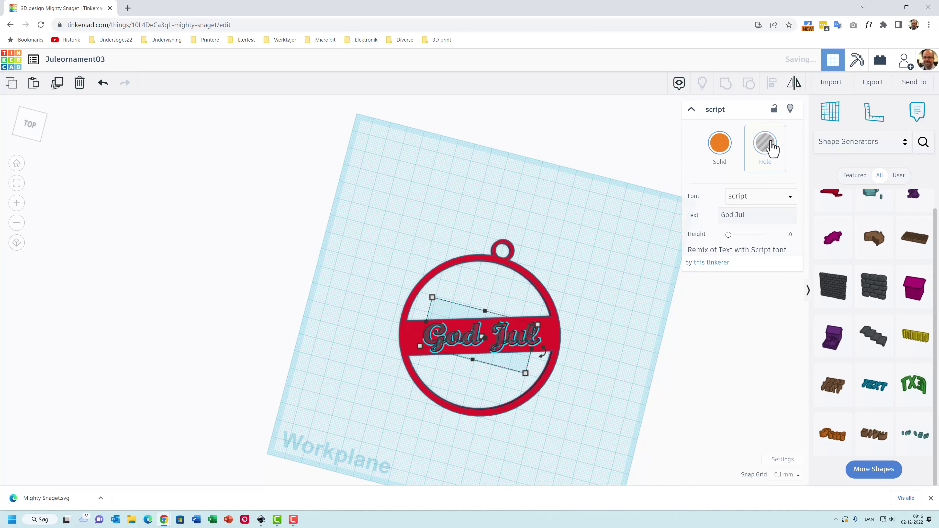
click(657, 382)
drag(404, 212, 599, 433)
click(751, 84)
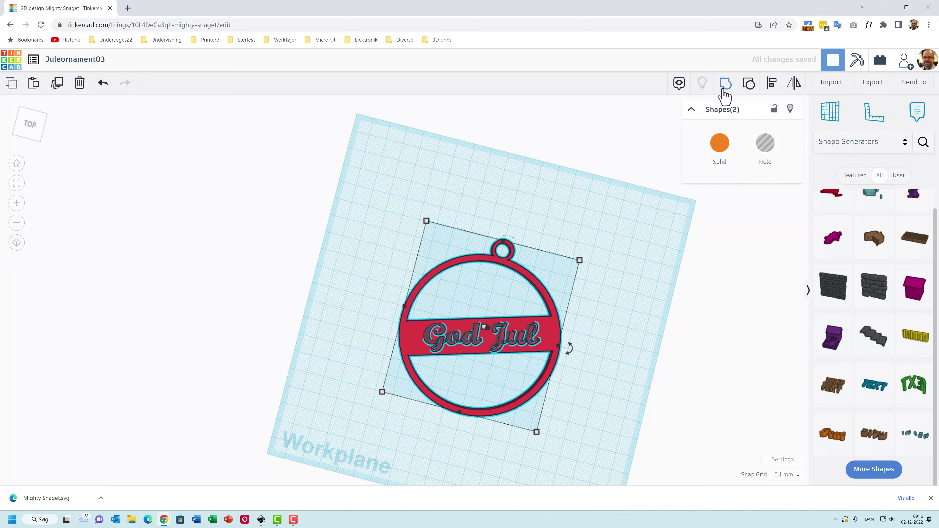
click(647, 266)
mouse_move(647, 265)
right_down()
mouse_move(649, 243)
mouse_move(646, 252)
right_up()
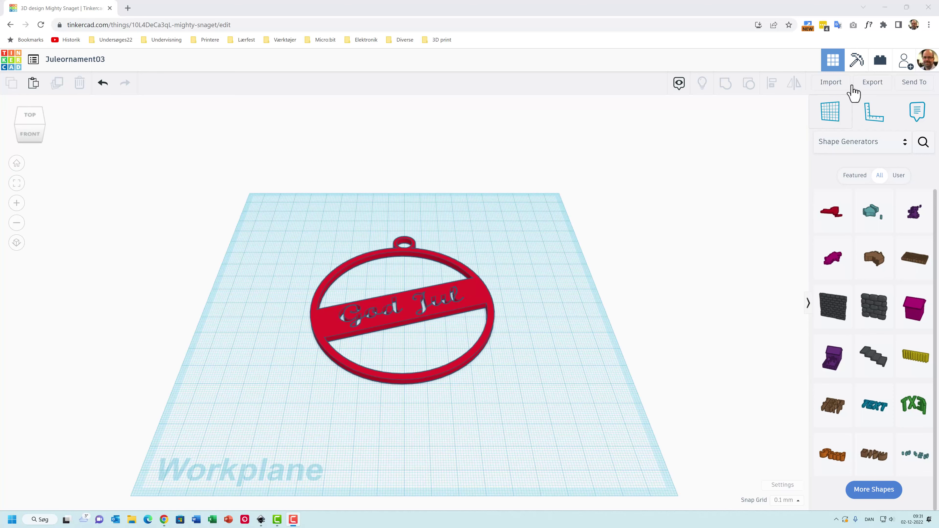
Import the file halvtjuletræ helt.svg centred on the artboard, with its length set to 32 mm.
click(826, 88)
click(479, 280)
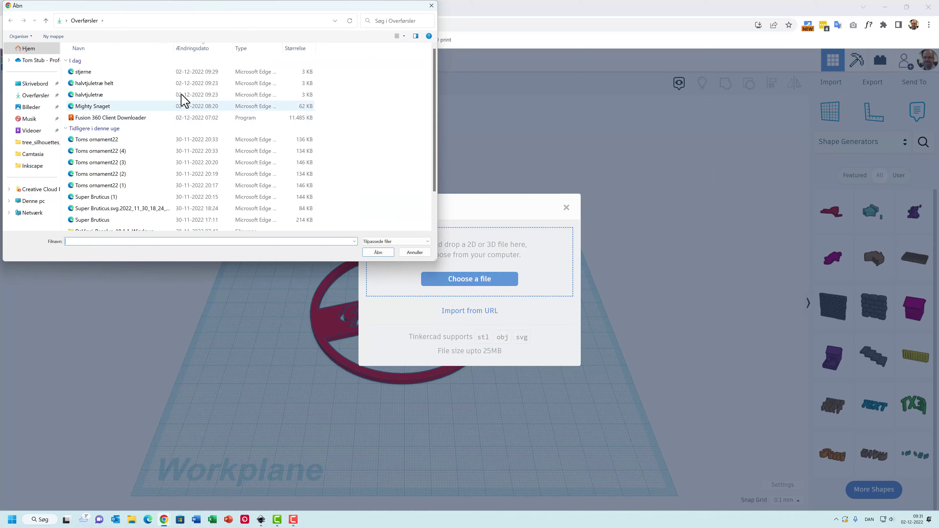
click(77, 84)
click(378, 252)
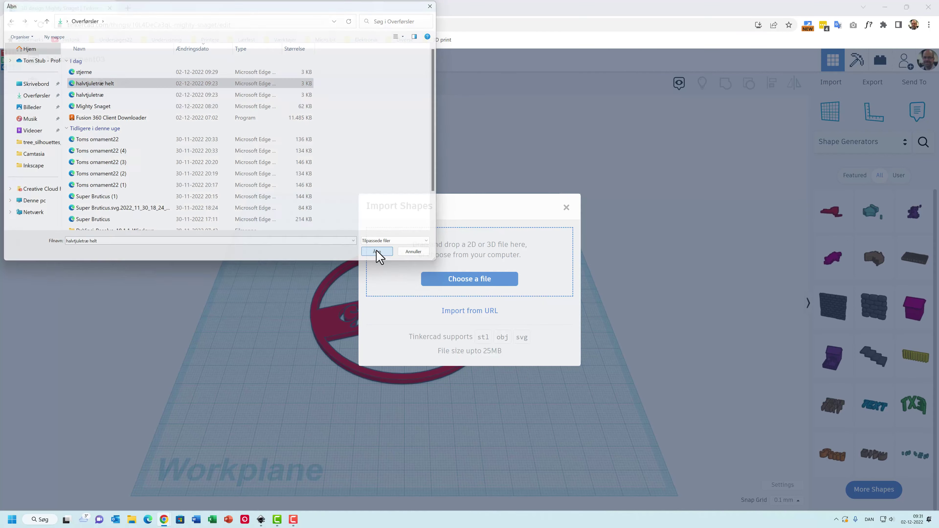
drag(443, 337, 412, 343)
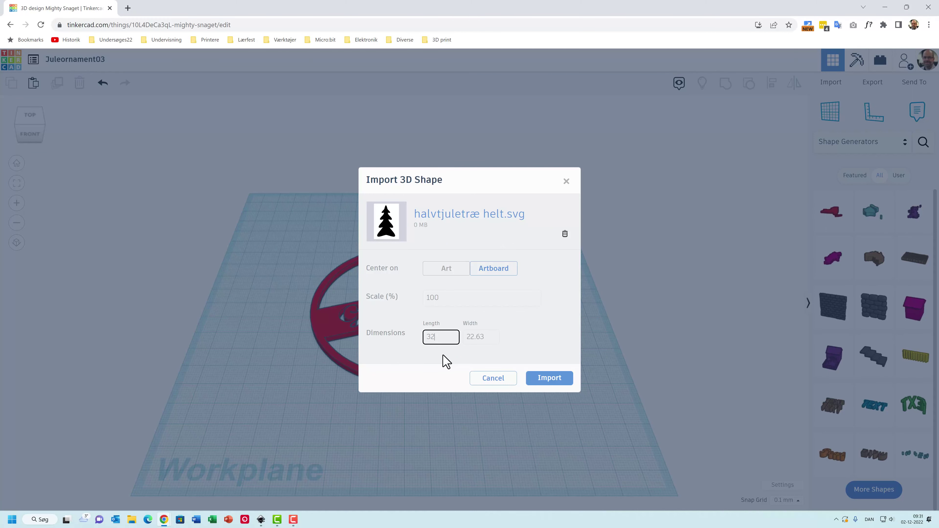
click(547, 382)
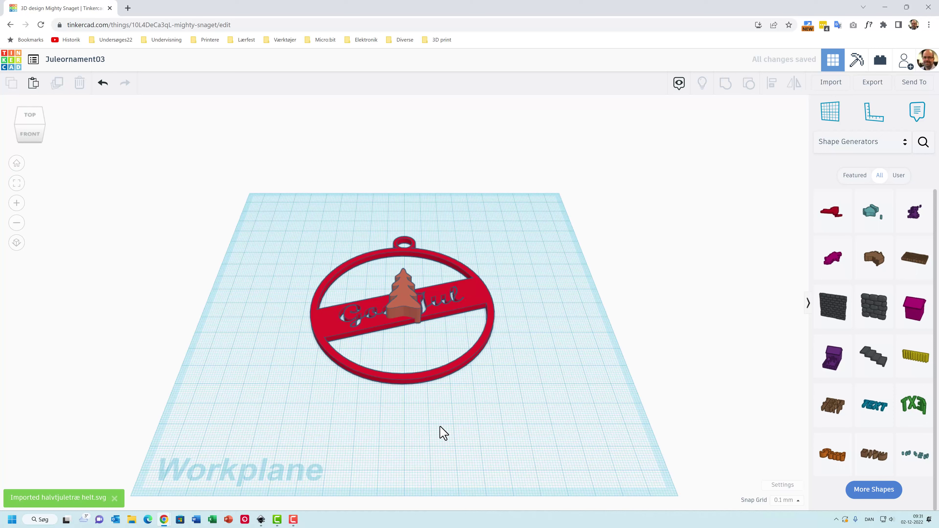
Move the imported tree into the gap below the bar, with its base on the ring.
drag(404, 306, 404, 347)
click(33, 123)
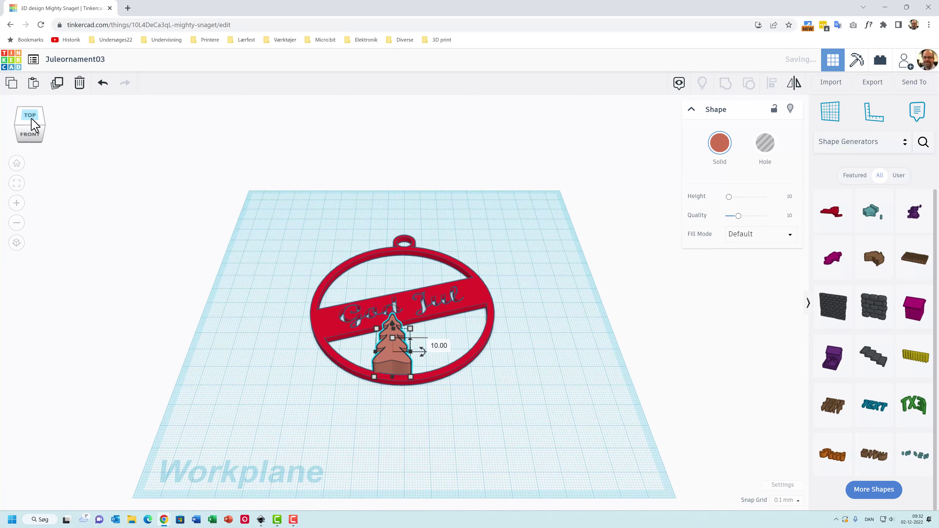
scroll(398, 340, up, 3)
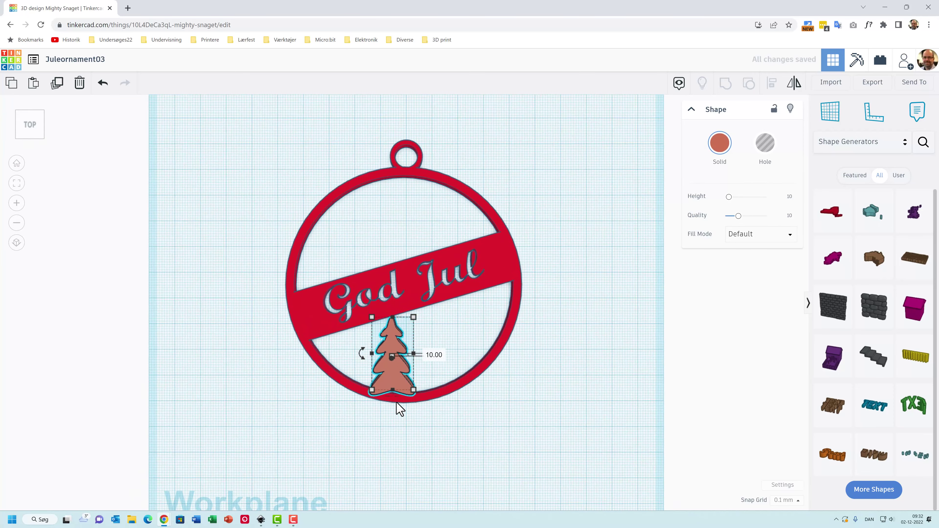
scroll(396, 405, up, 4)
Reduce the tree's height and resize its footprint to about 17.6 by 30.3 mm so it spans from the ring to the bar.
right_drag(403, 397, 390, 325)
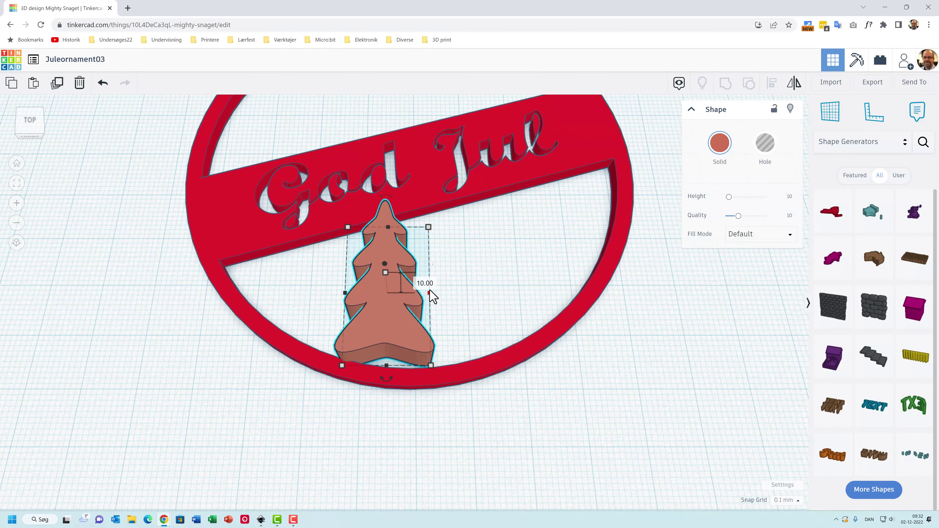
click(427, 283)
key(Return)
drag(383, 309, 371, 316)
drag(337, 229, 333, 222)
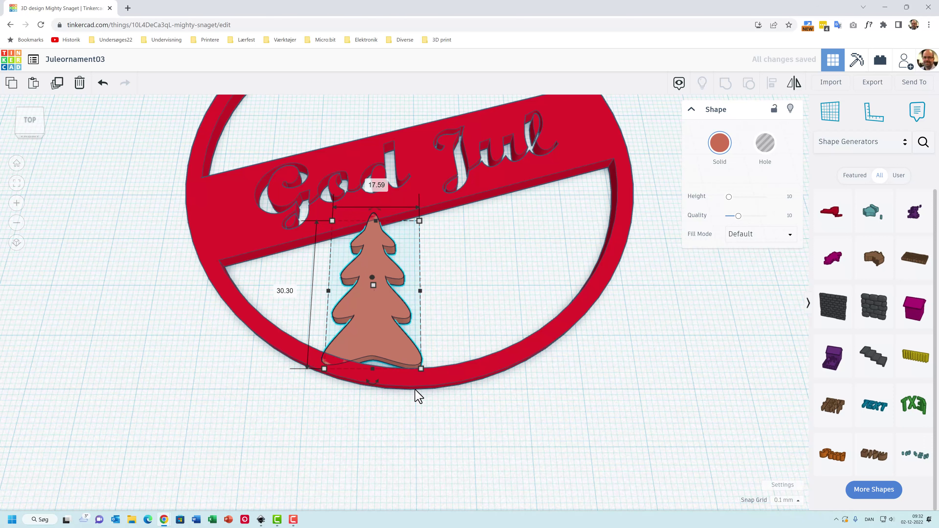
Duplicate the tree beside the original and enlarge the copy to about 20.1 by 33.1 mm, spanning from the ring to the bar.
scroll(417, 397, up, 5)
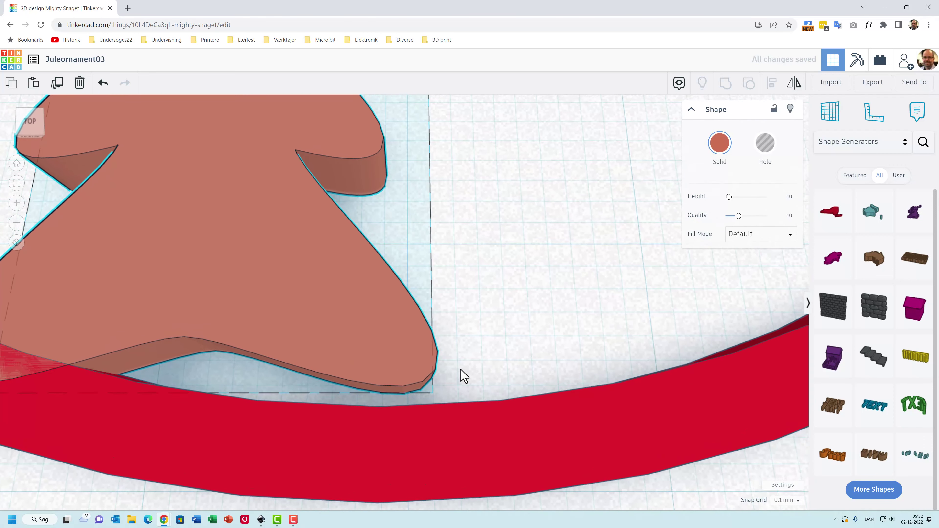
scroll(460, 392, down, 4)
scroll(392, 429, down, 3)
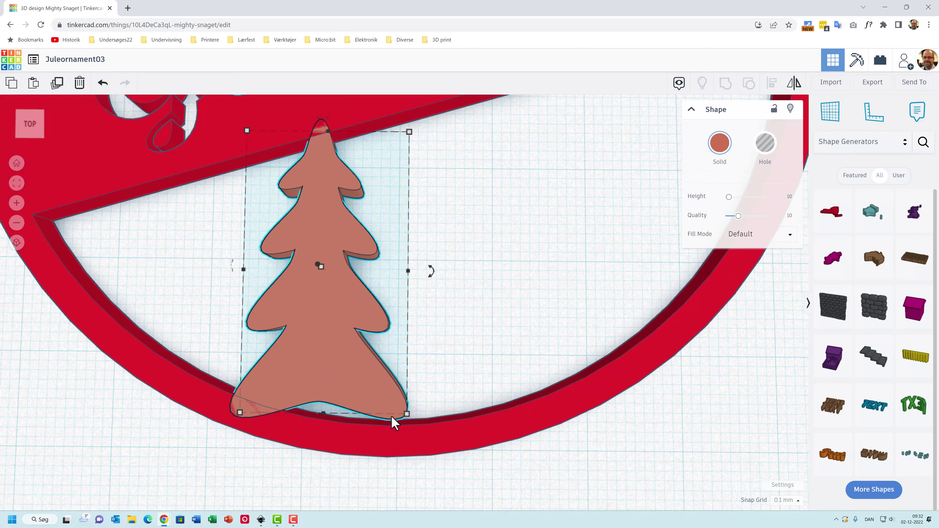
scroll(255, 414, down, 2)
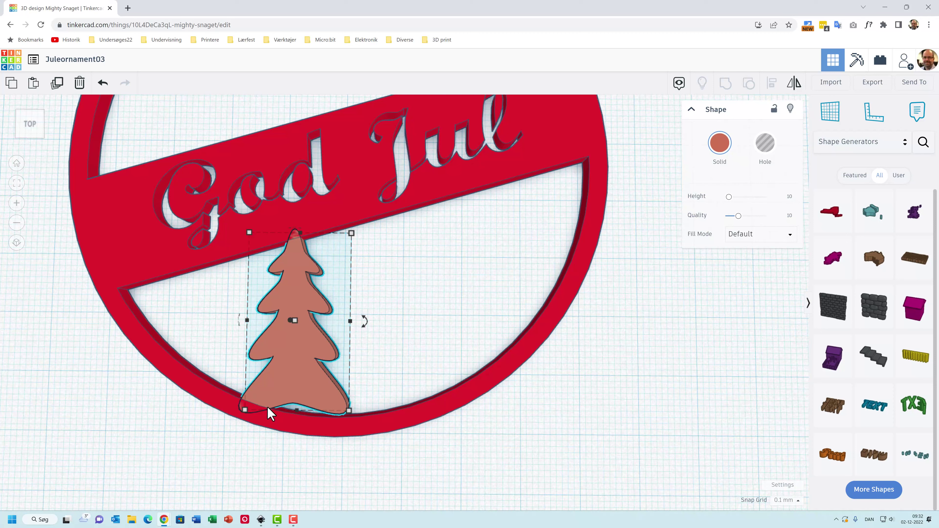
alt+drag(277, 386, 357, 366)
drag(427, 393, 443, 407)
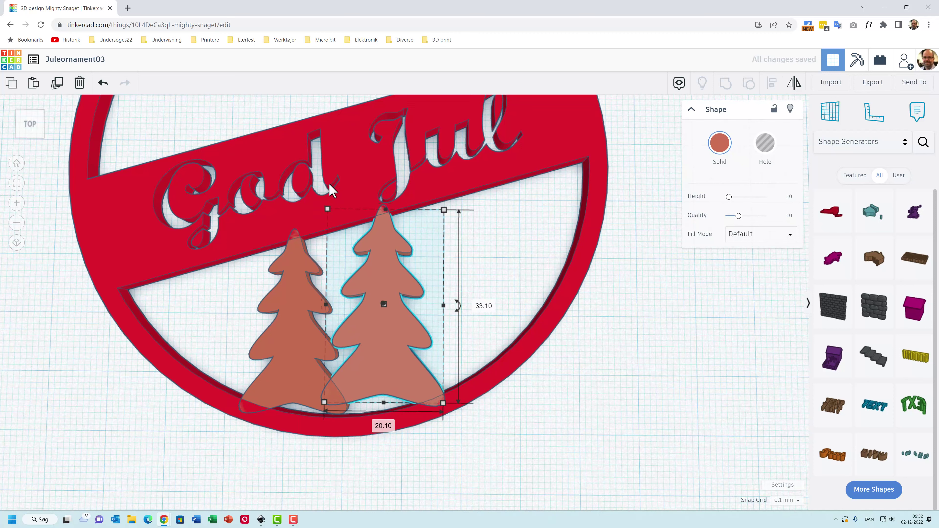
Group both trees with the God Jul ornament into a single shape.
shift+click(300, 308)
shift+click(170, 252)
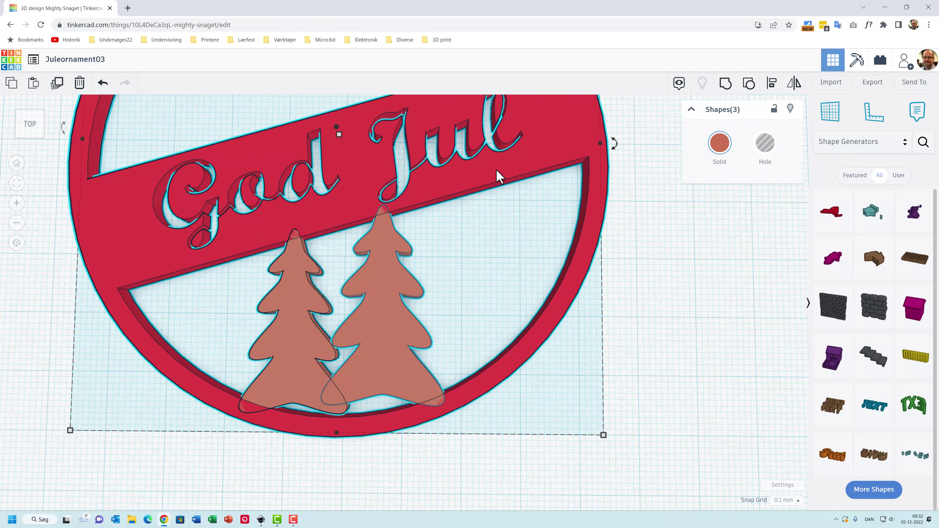
click(725, 83)
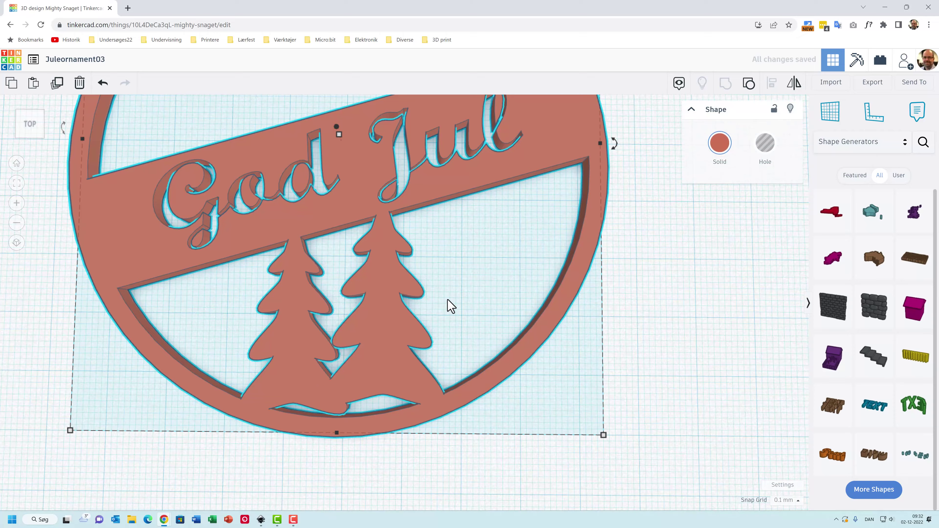
scroll(444, 307, up, 5)
scroll(442, 307, down, 8)
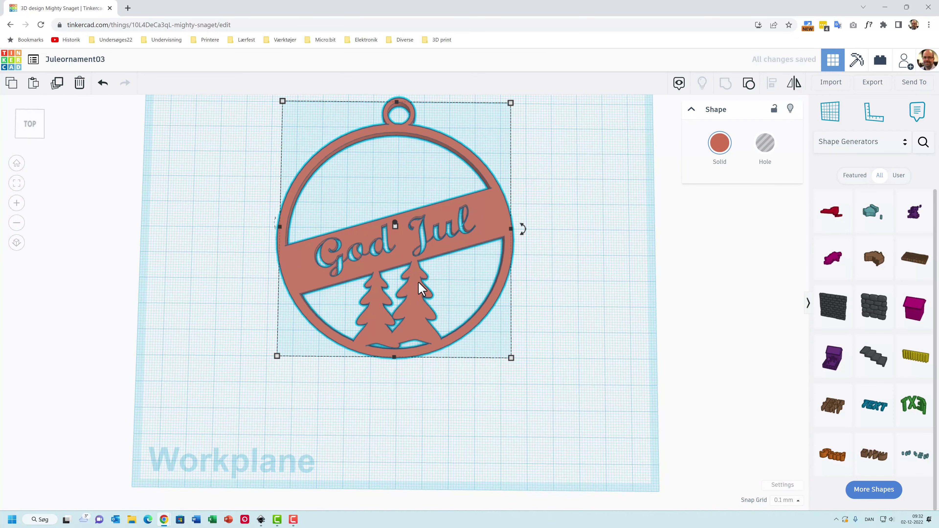
click(578, 252)
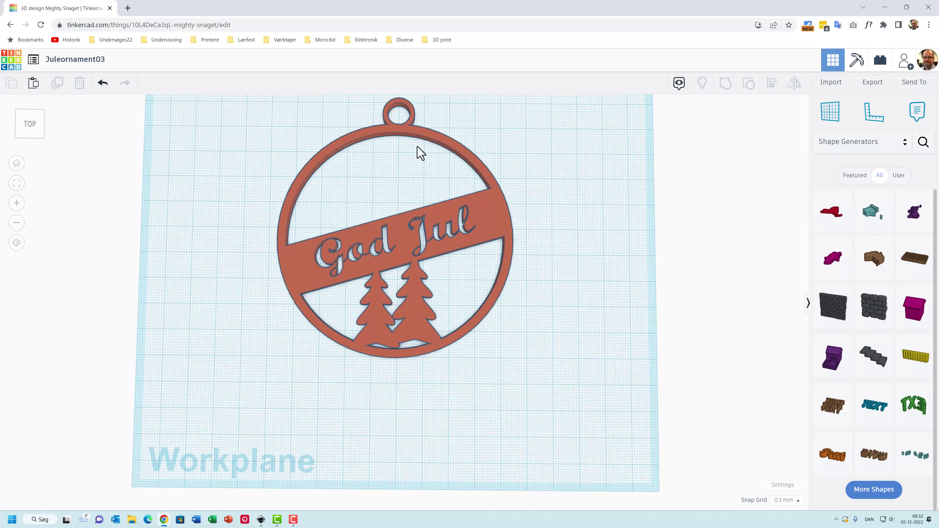
Import the file stjerne.svg centred on the artboard, with its length reduced to give a small star.
click(836, 86)
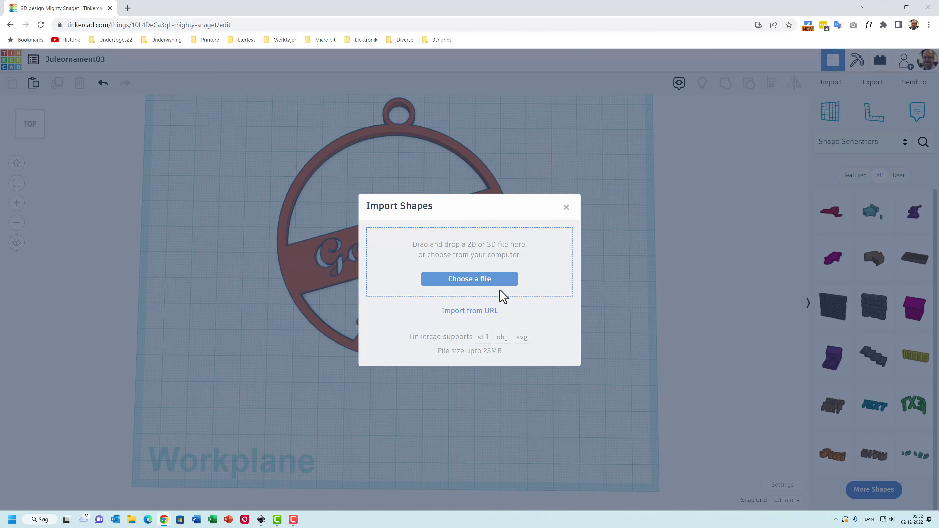
click(497, 283)
click(104, 72)
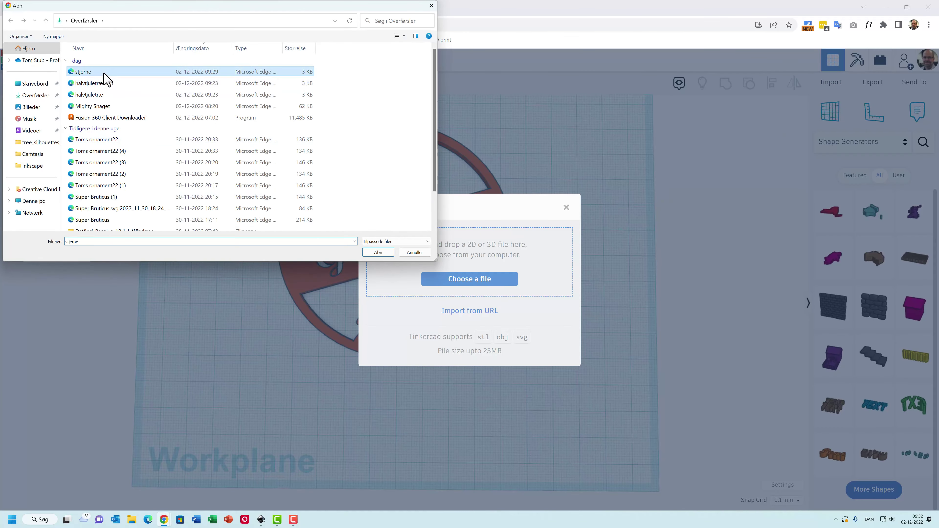
click(386, 252)
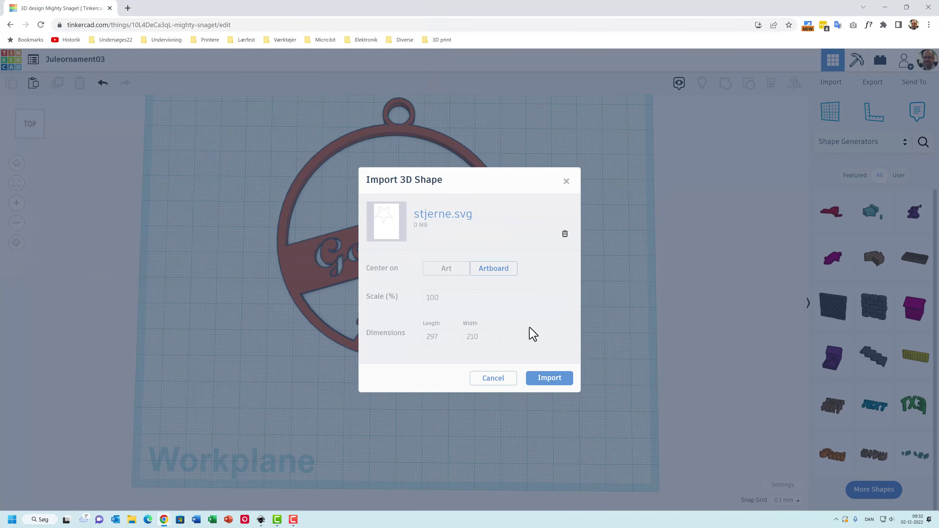
click(445, 341)
click(562, 381)
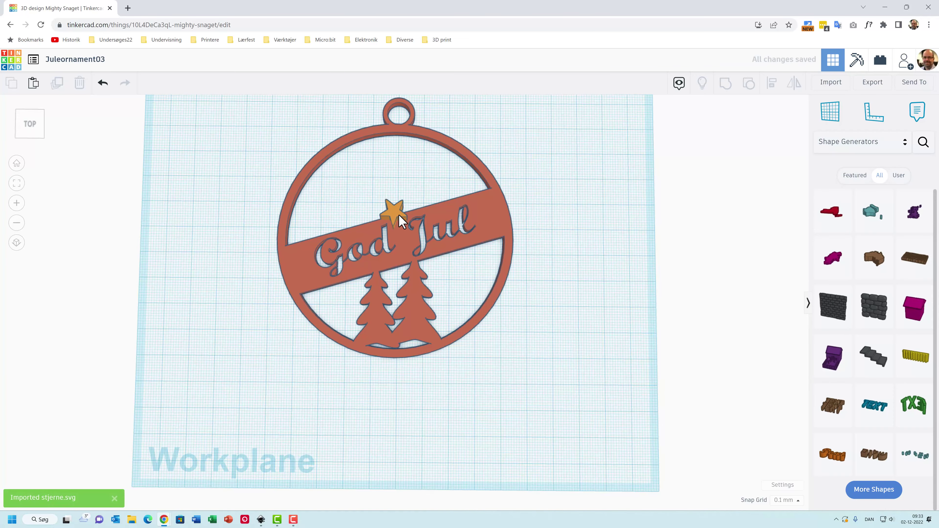
Move the imported star into the gap above the bar, offset by about 5.5 mm sideways and 20 mm towards the hanging loop.
click(398, 213)
drag(399, 214, 424, 165)
key(ctrl+z)
click(388, 204)
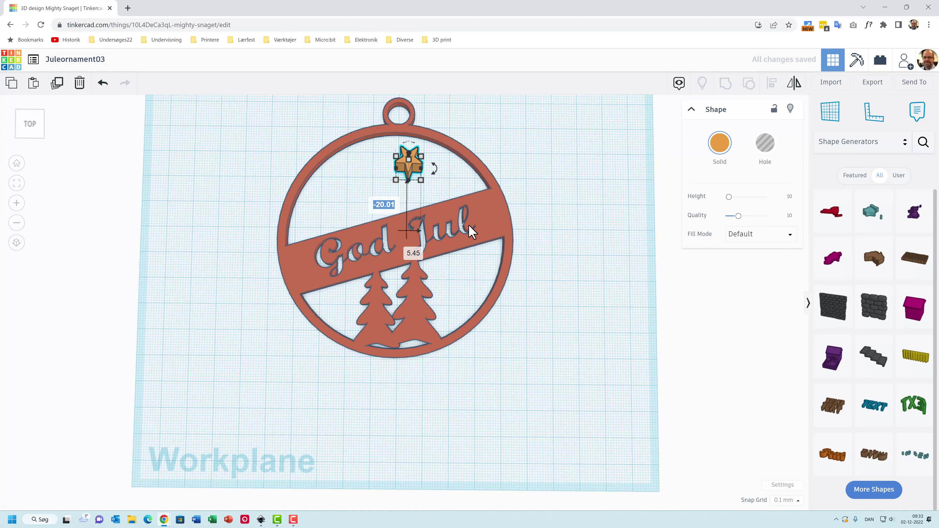
key(Return)
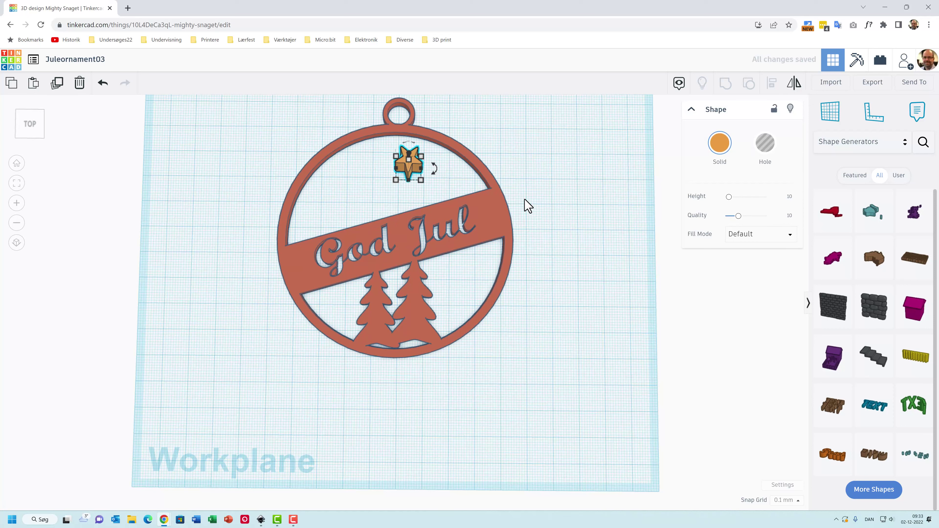
Open the star's length dimension for editing.
mouse_move(421, 180)
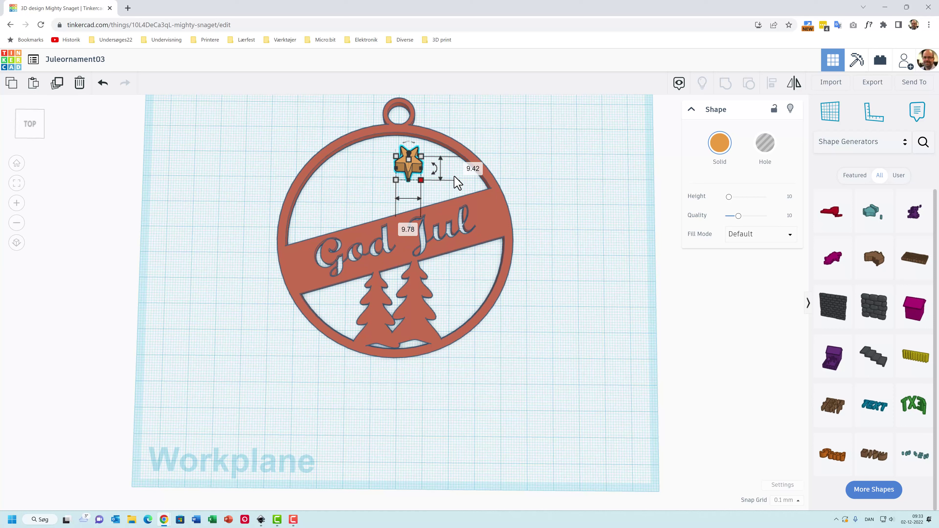
click(473, 169)
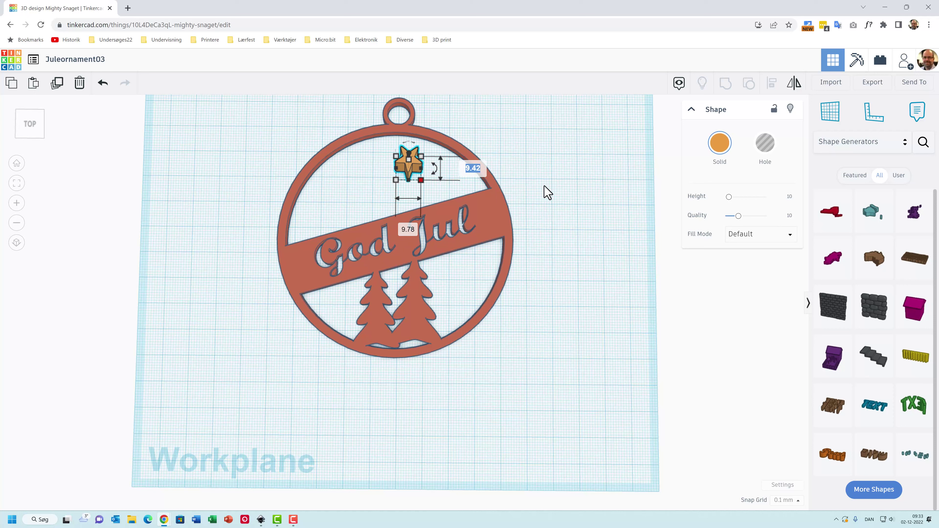